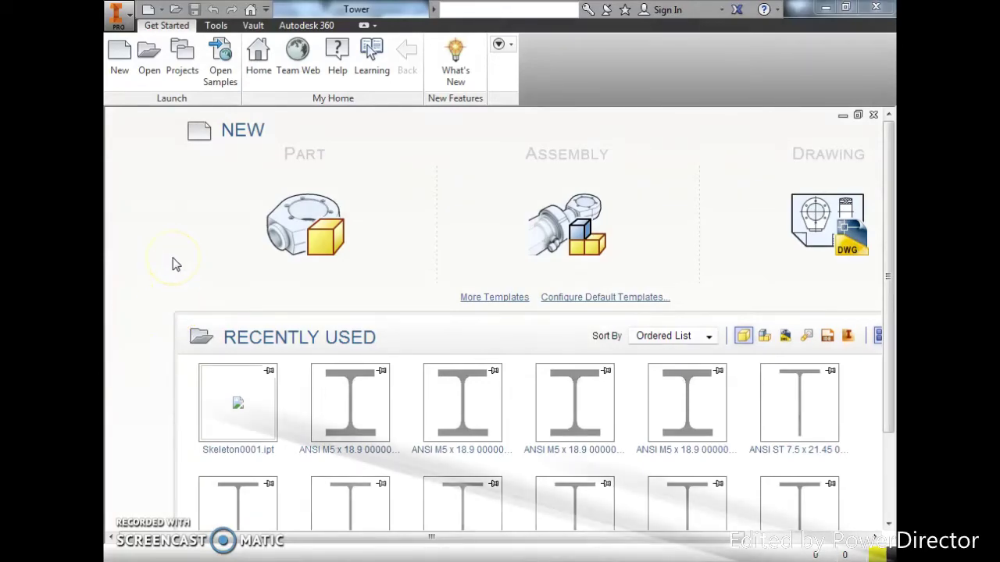
Step: Create a new part from the Standard (mm).ipt metric template
click(120, 71)
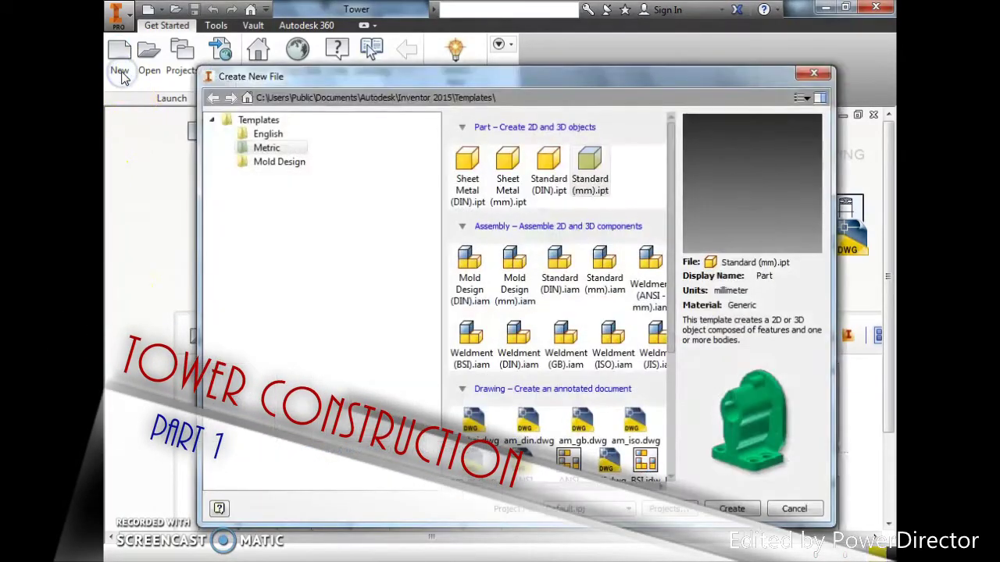
double_click(602, 175)
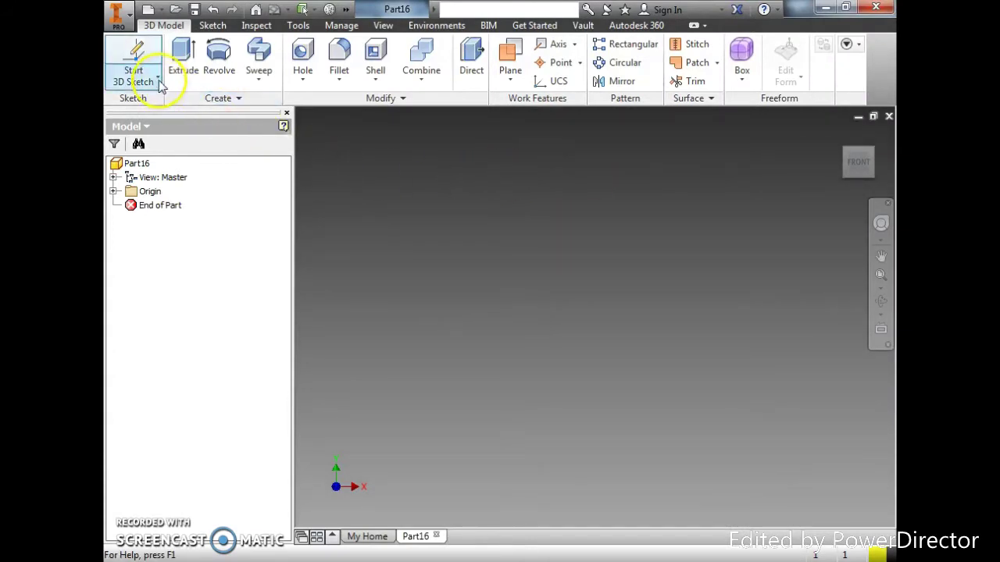
Step: Expand the Origin folder to list the planes and axes, and set an isometric view
click(113, 191)
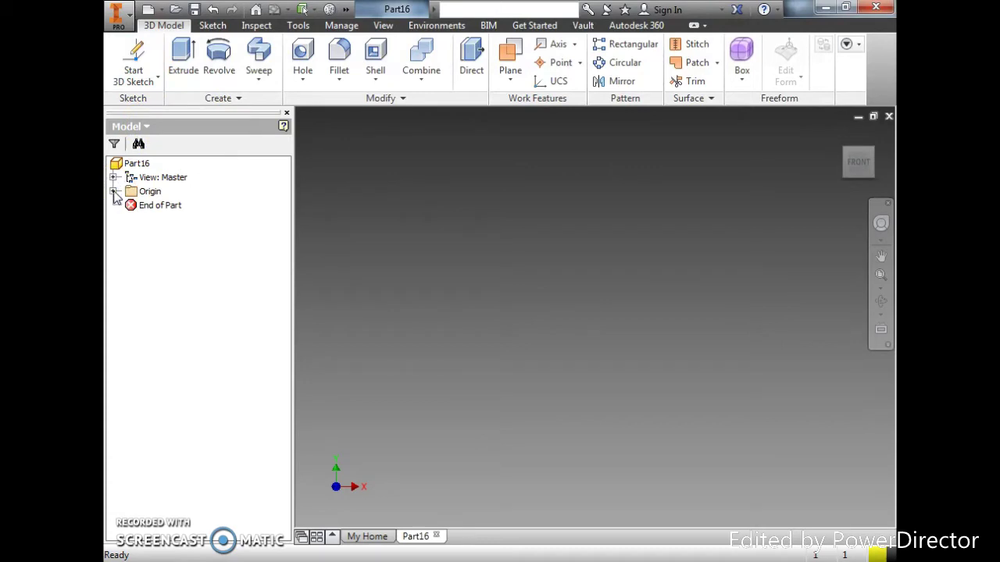
click(113, 191)
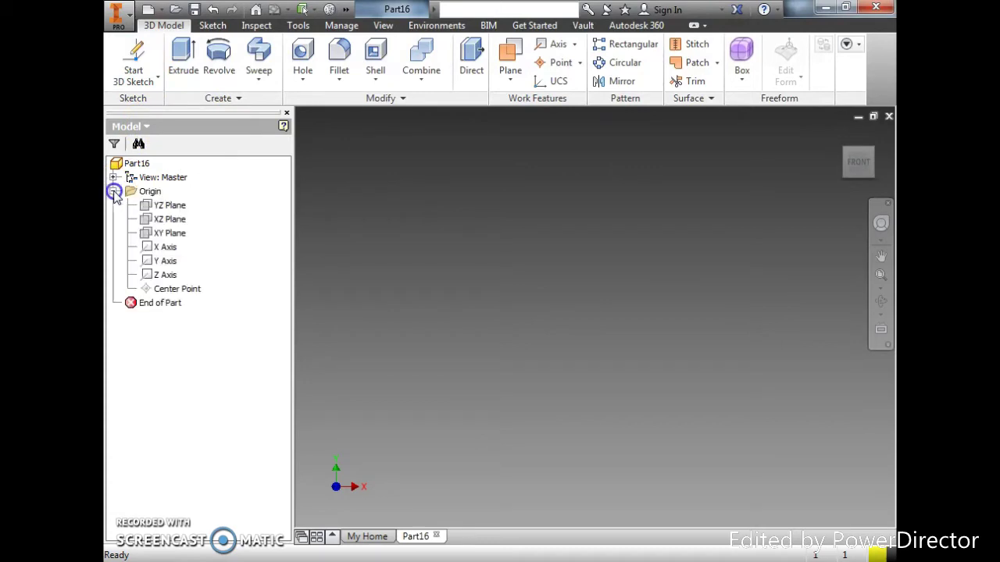
click(169, 233)
click(692, 199)
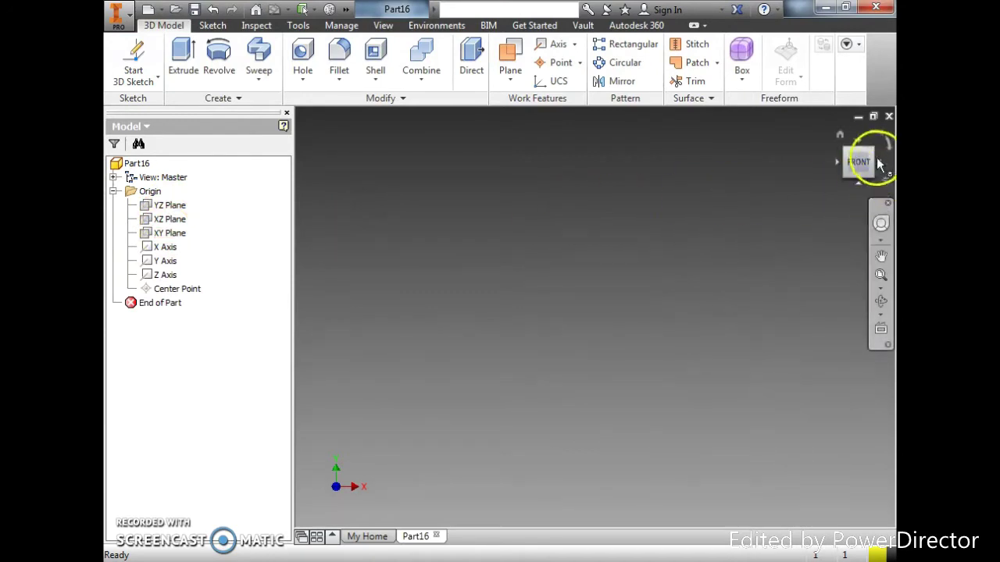
click(872, 150)
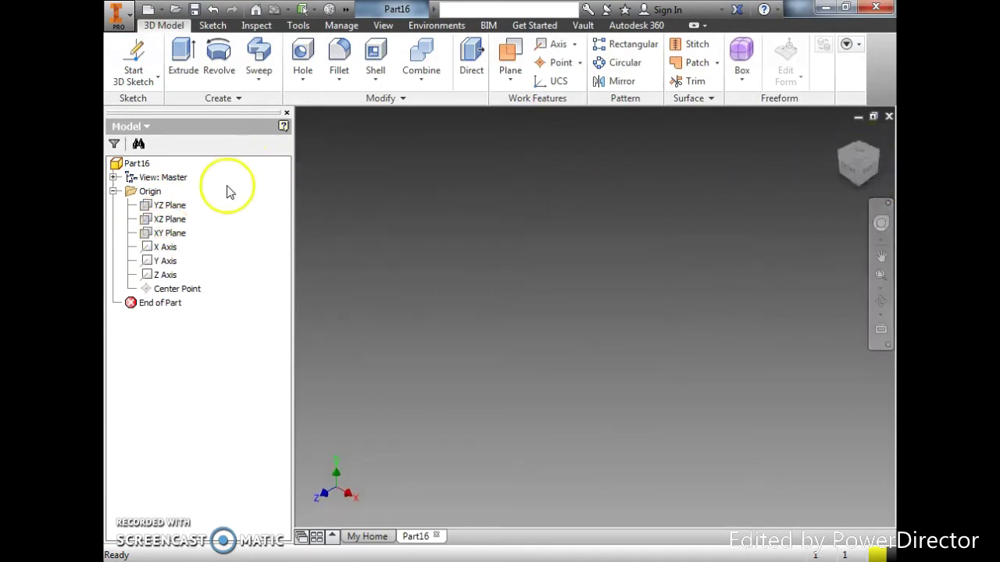
Step: Start a 2D sketch on the XZ Plane
right_click(169, 222)
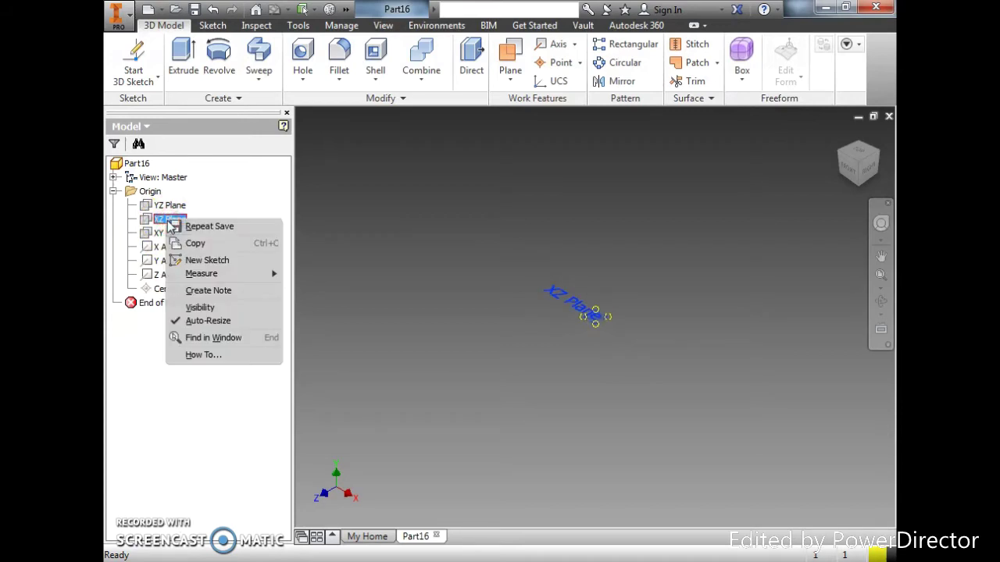
click(239, 309)
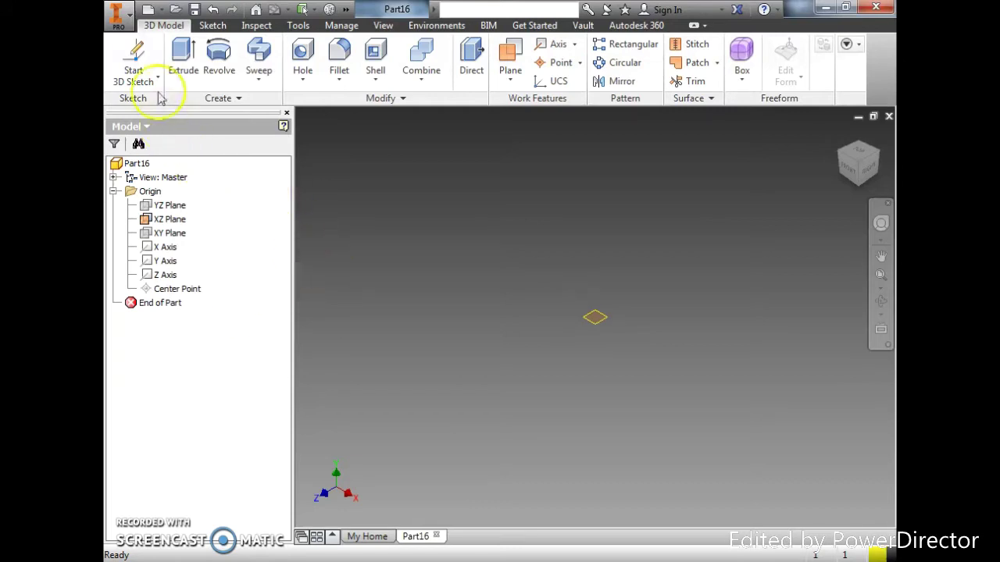
click(138, 78)
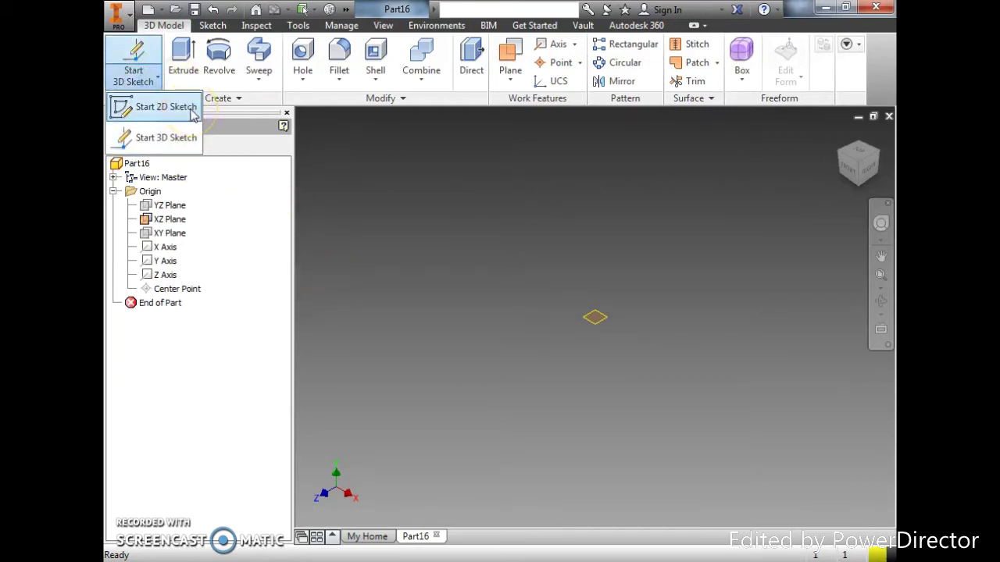
click(191, 109)
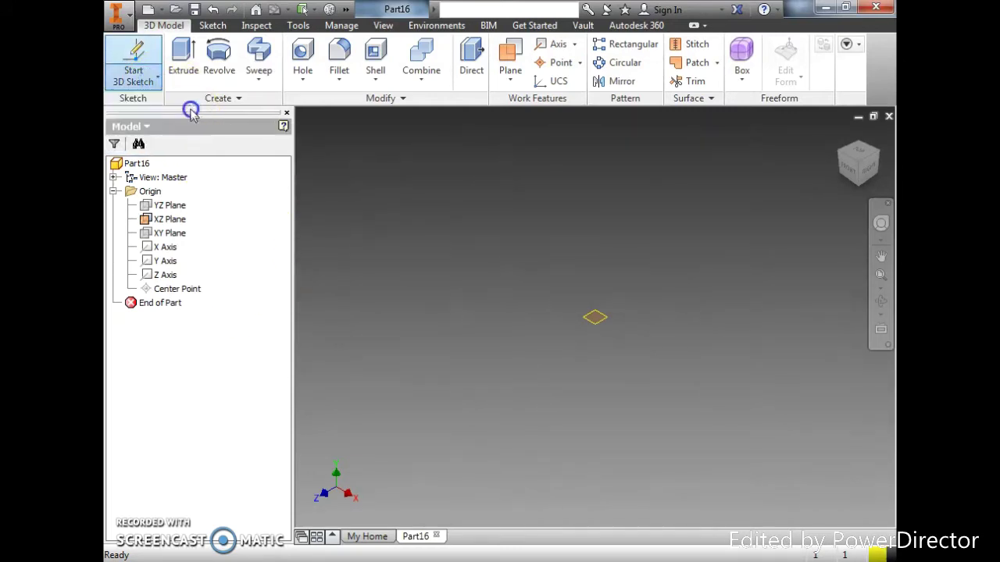
click(600, 314)
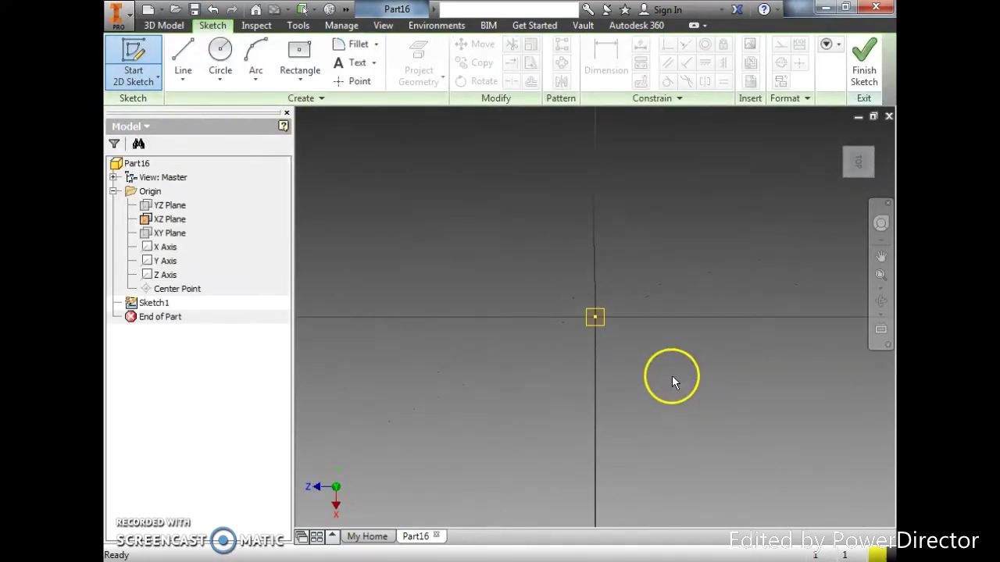
Step: Draw a two-point center rectangle centred on the sketch origin
click(306, 69)
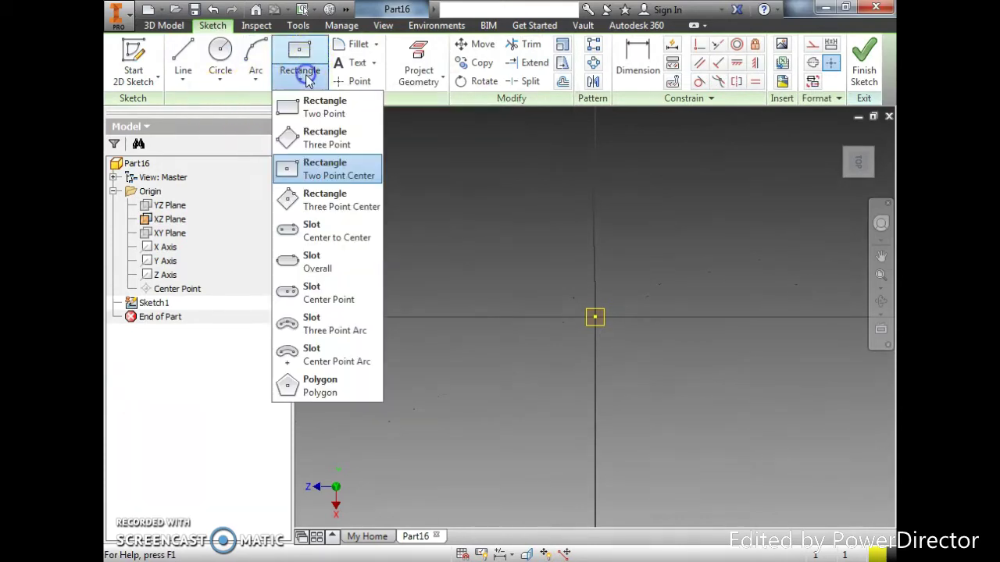
click(371, 177)
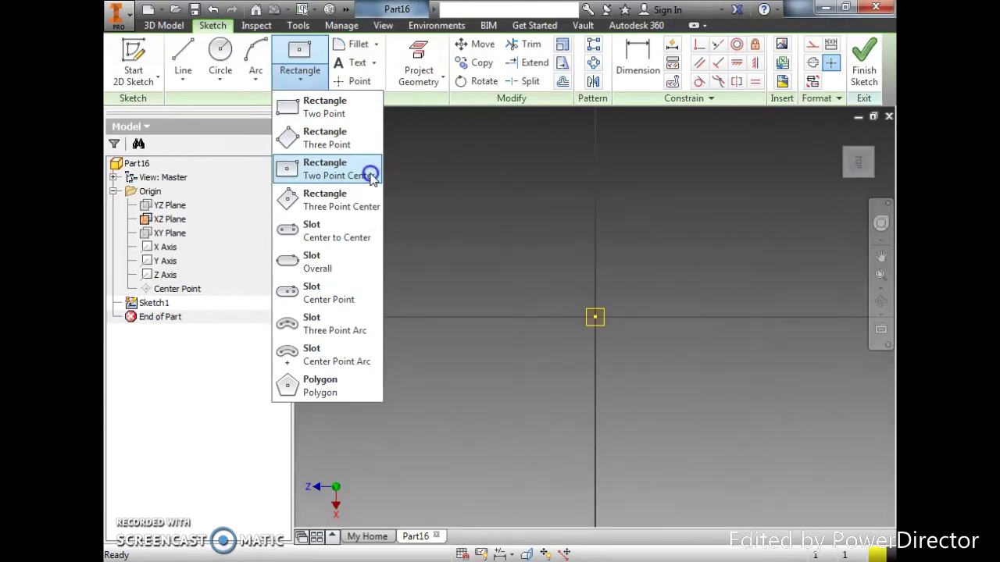
click(595, 317)
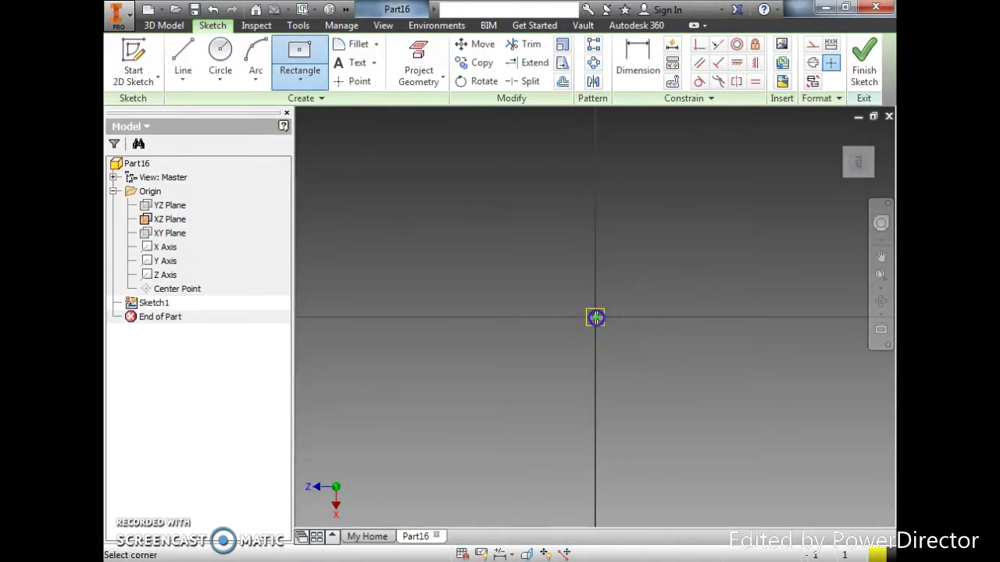
click(762, 421)
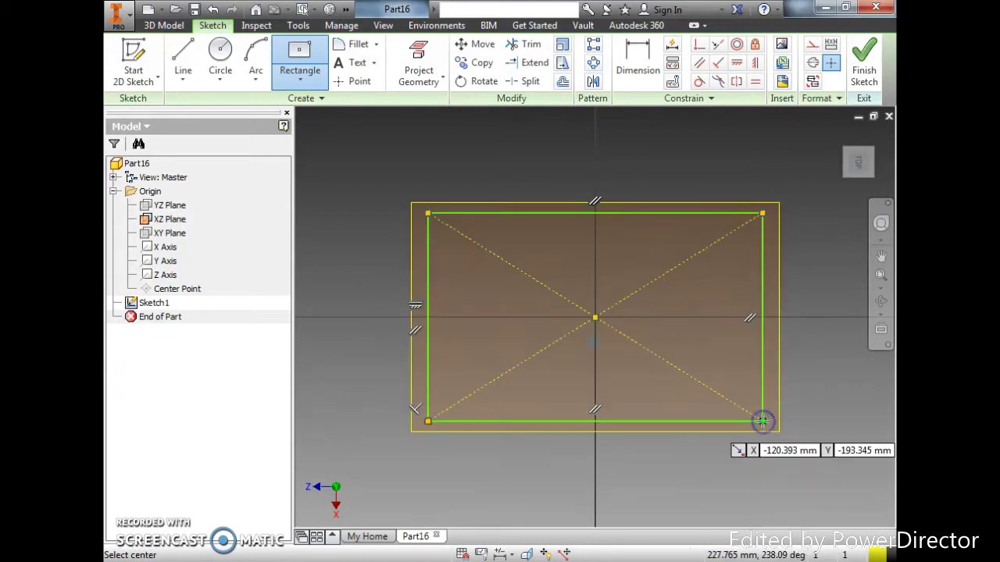
Step: Dimension the rectangle's left and top edges to 1000 mm each, making a square
click(636, 85)
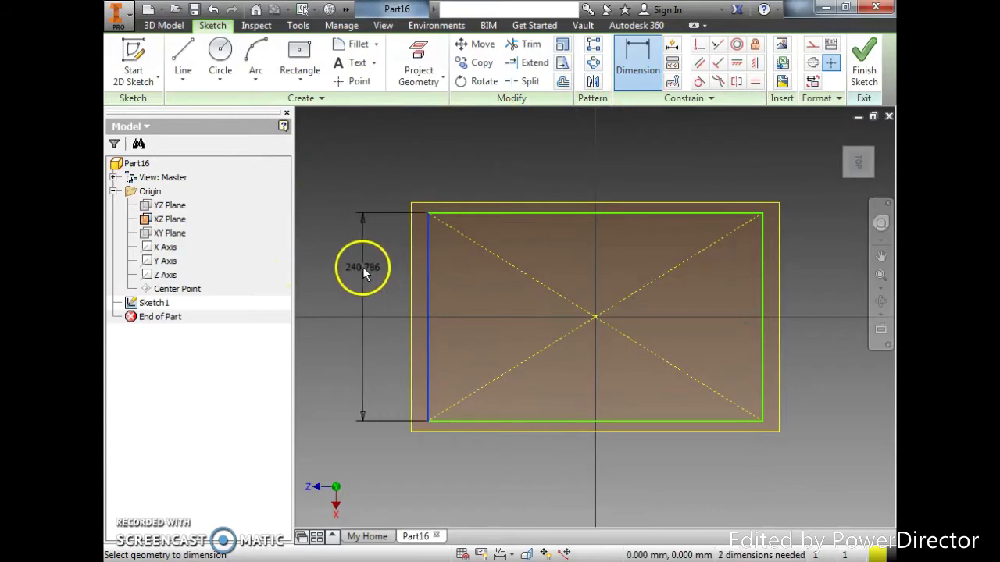
click(362, 266)
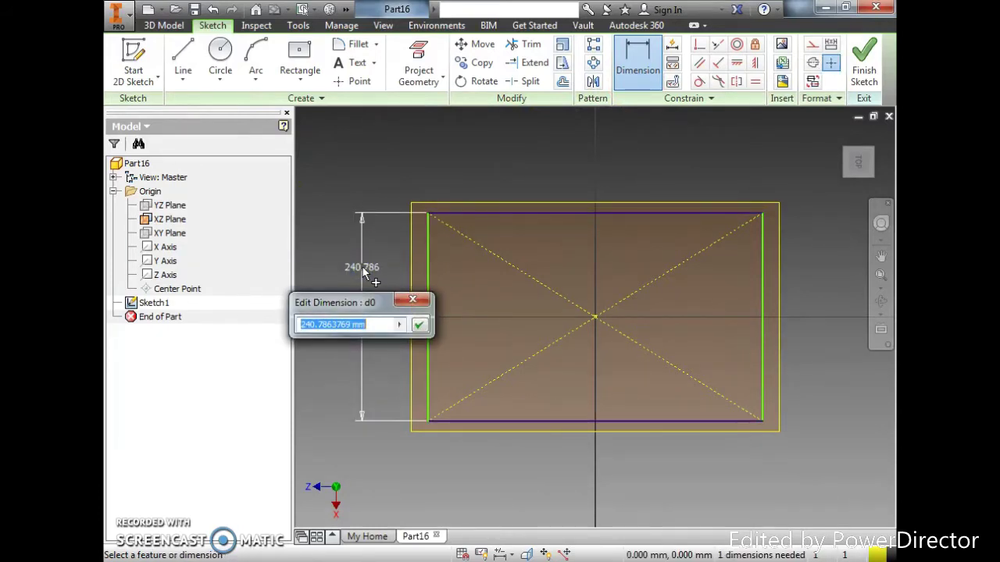
text(1000)
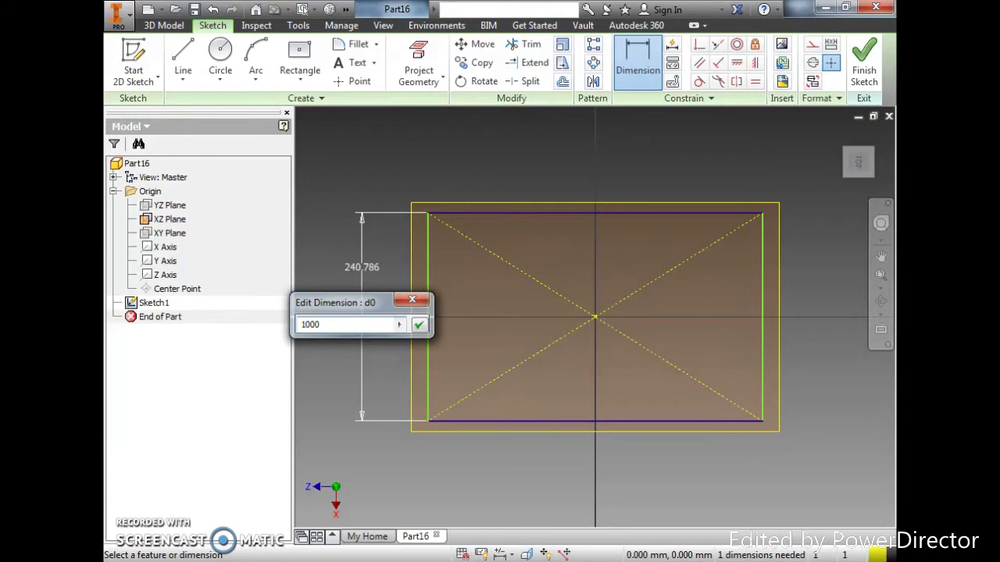
key(Return)
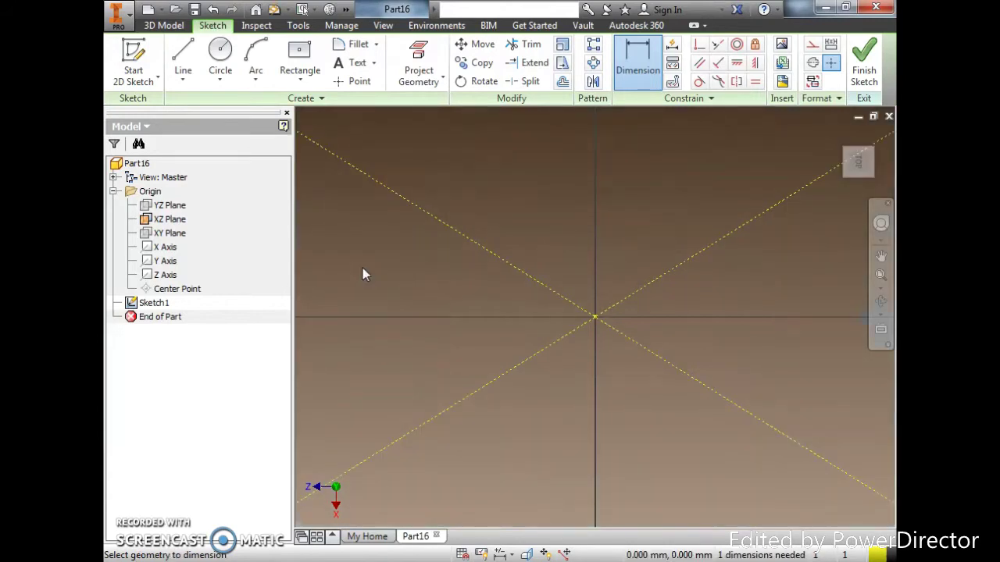
click(881, 274)
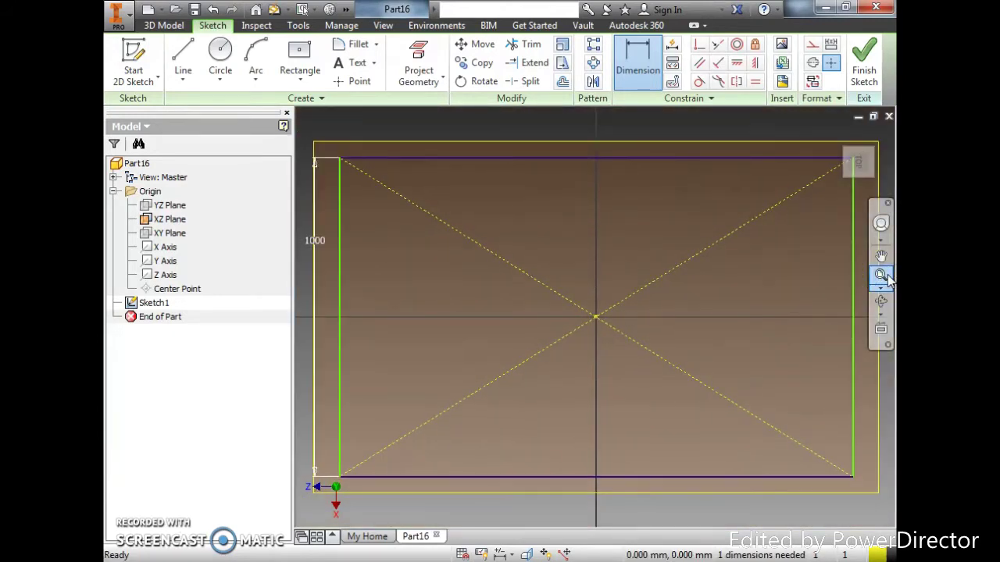
click(744, 164)
click(742, 128)
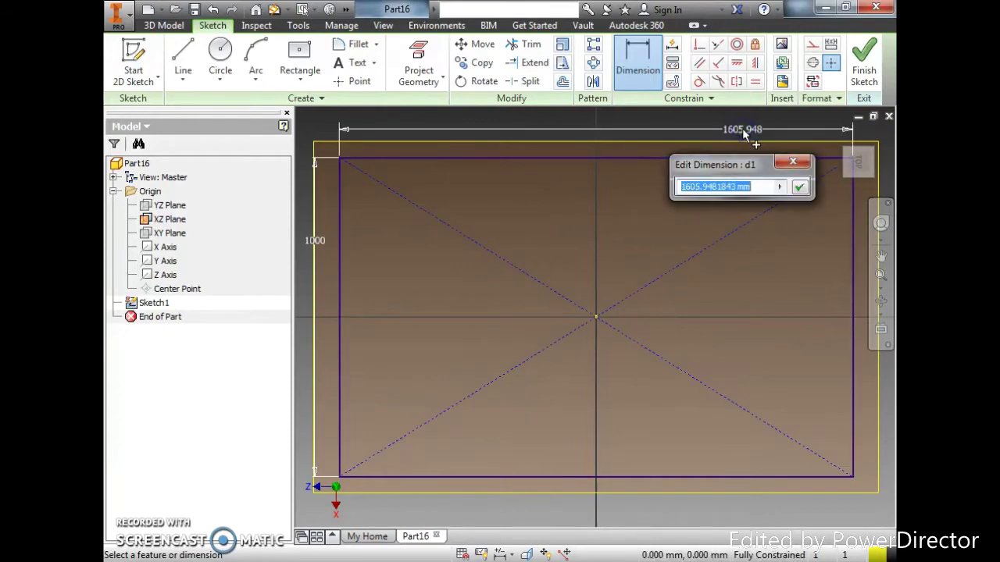
text(1000)
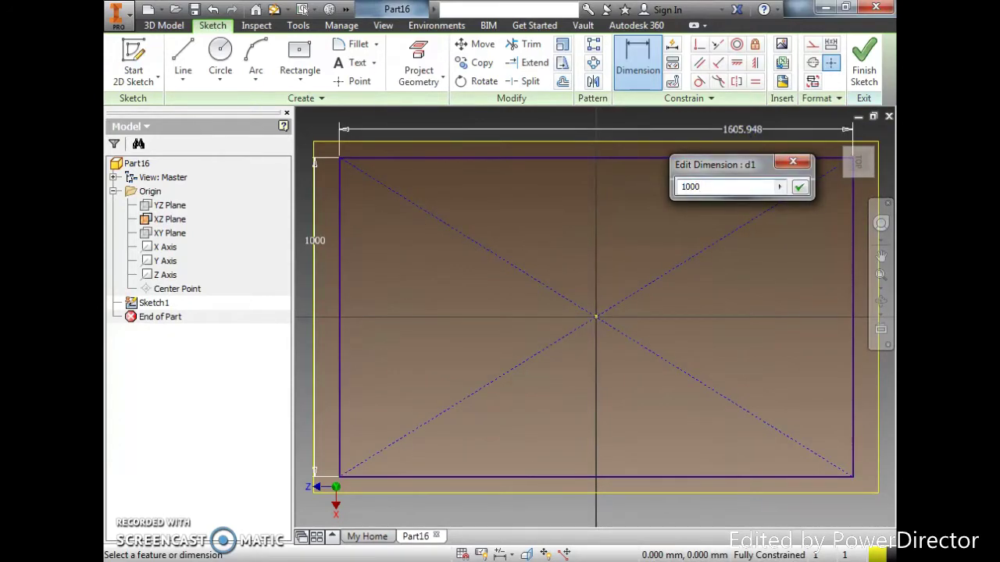
key(Return)
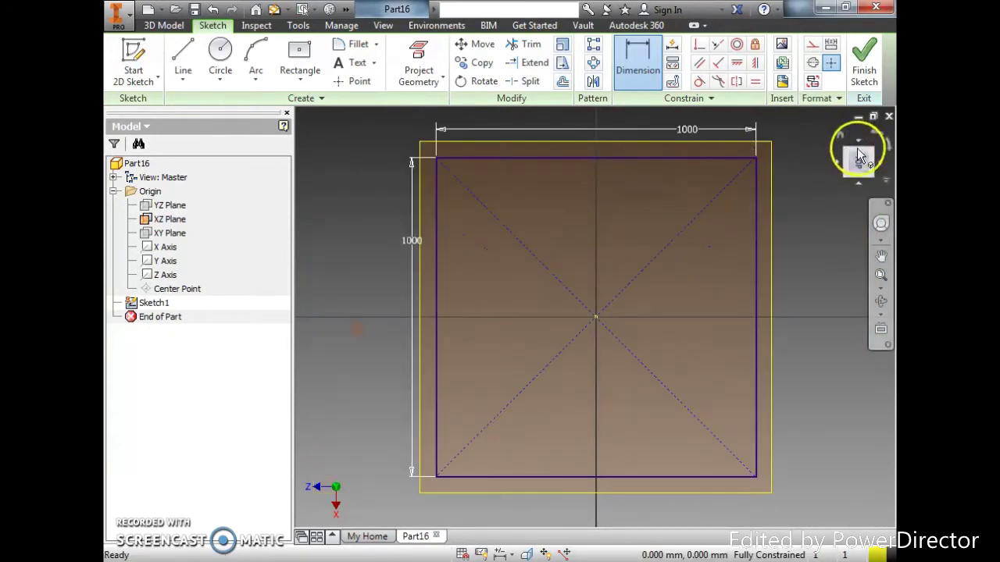
click(873, 154)
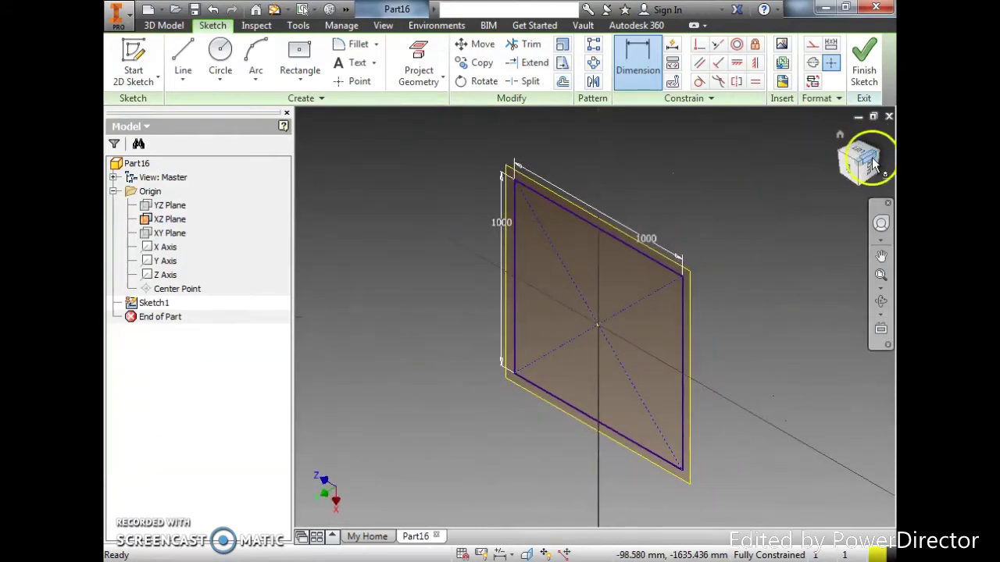
mouse_move(591, 331)
shift+middle_down()
mouse_move(598, 276)
mouse_move(570, 254)
mouse_move(584, 303)
mouse_move(664, 292)
shift+middle_up()
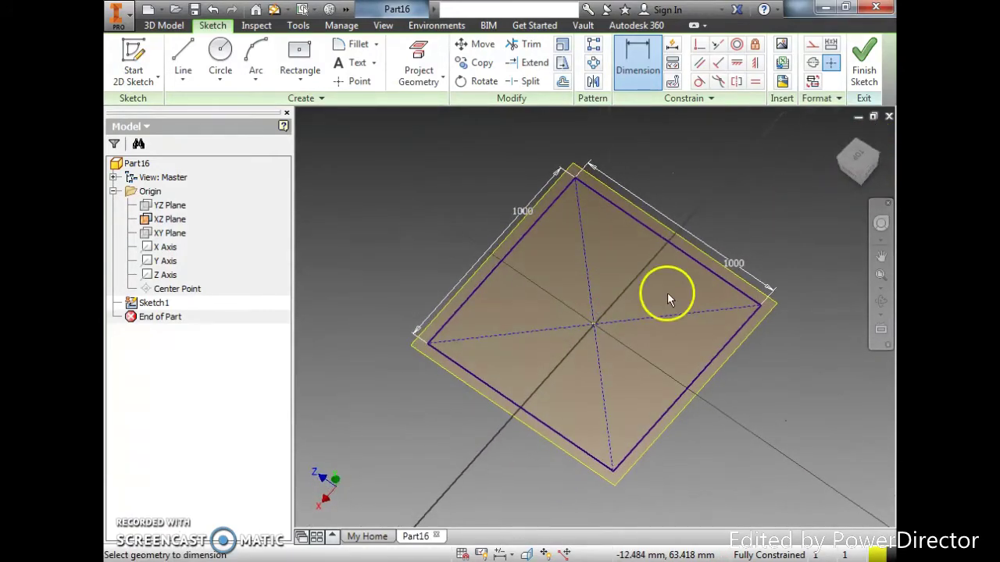
click(857, 163)
mouse_move(779, 366)
shift+middle_down()
mouse_move(680, 346)
mouse_move(619, 390)
mouse_move(791, 442)
mouse_move(792, 417)
mouse_move(812, 435)
mouse_move(698, 512)
mouse_move(753, 517)
mouse_move(749, 478)
shift+middle_up()
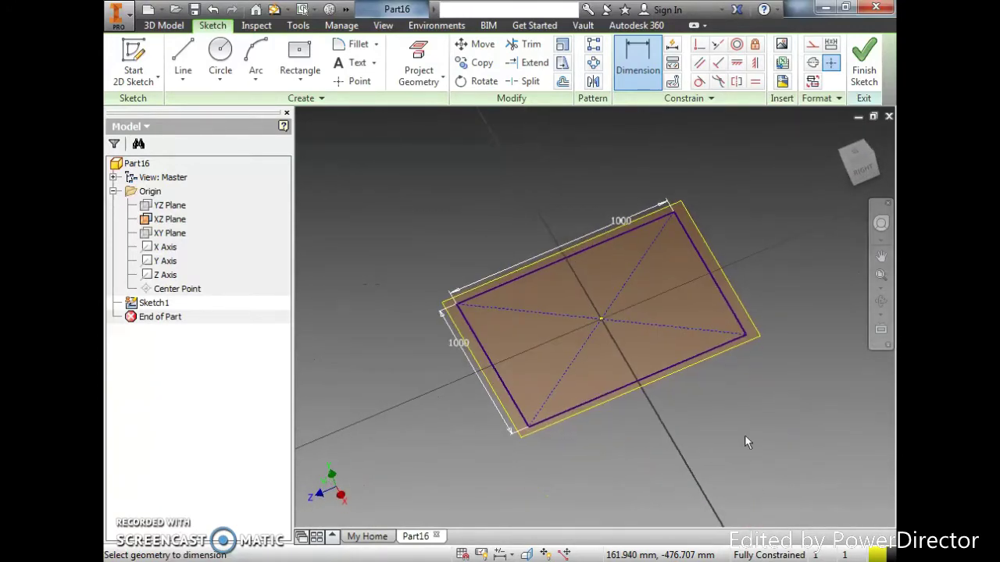
click(848, 164)
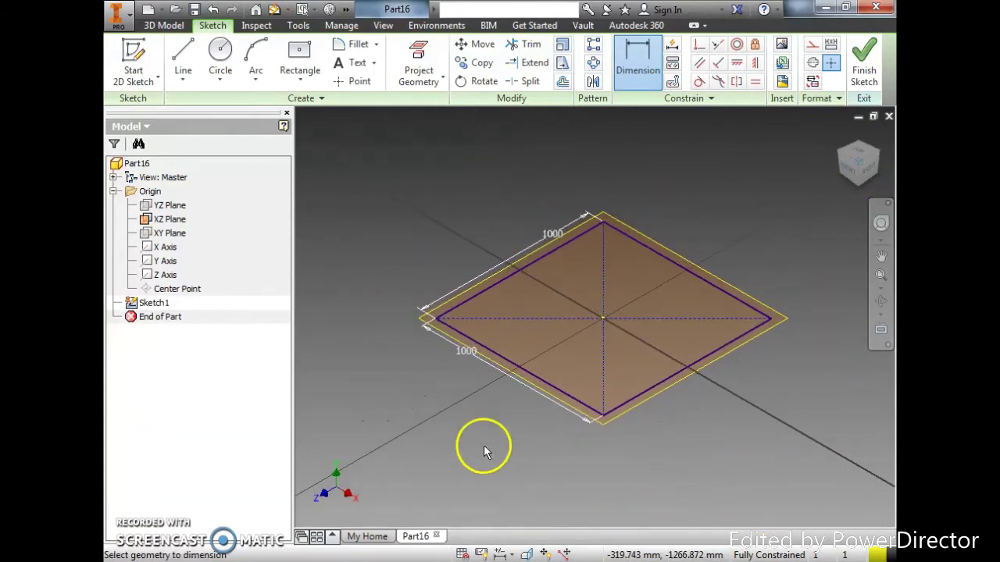
scroll(450, 375, up, 4)
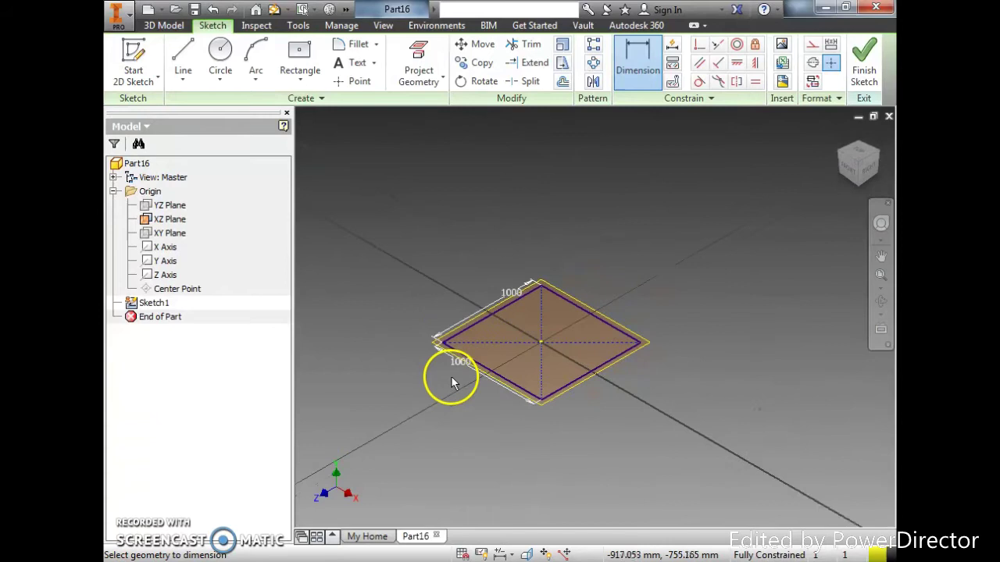
Step: Finish the base sketch and create a work plane offset 500 from the XZ Plane
click(865, 68)
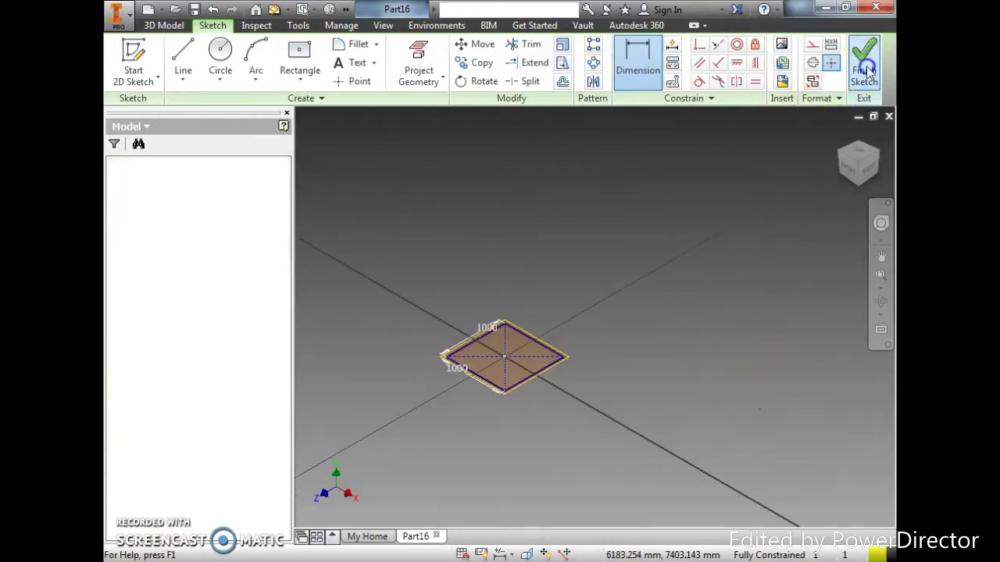
click(509, 74)
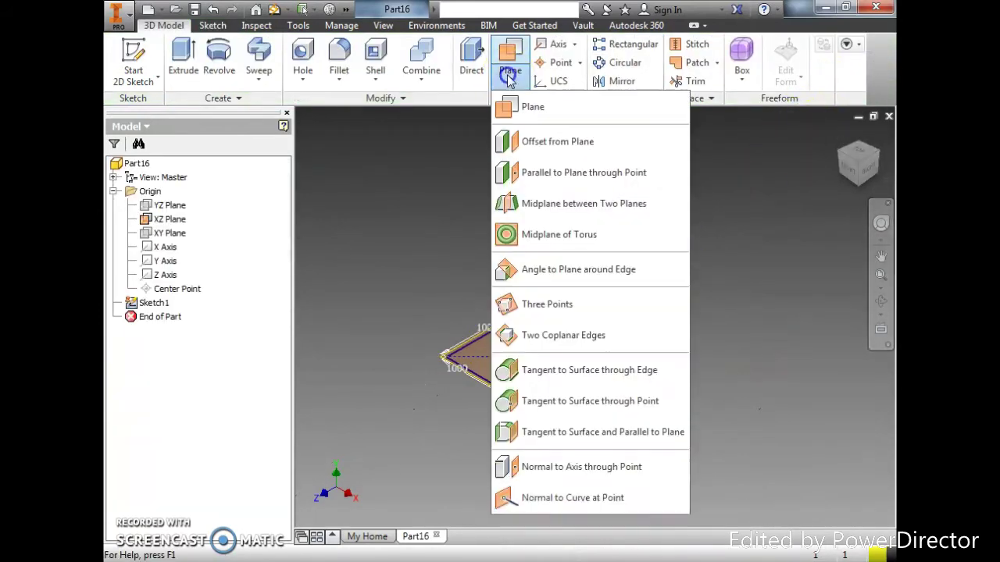
click(675, 148)
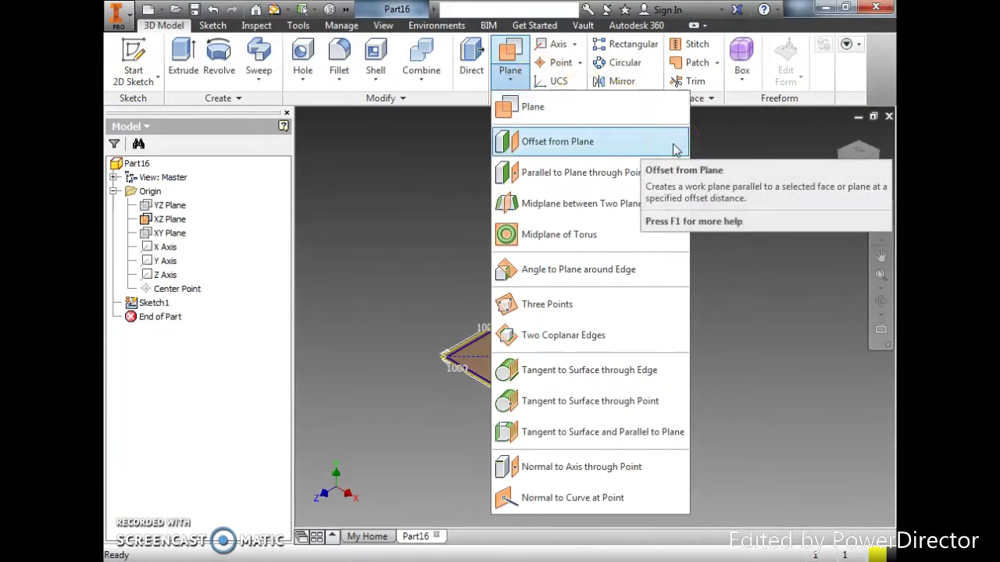
click(676, 148)
click(561, 353)
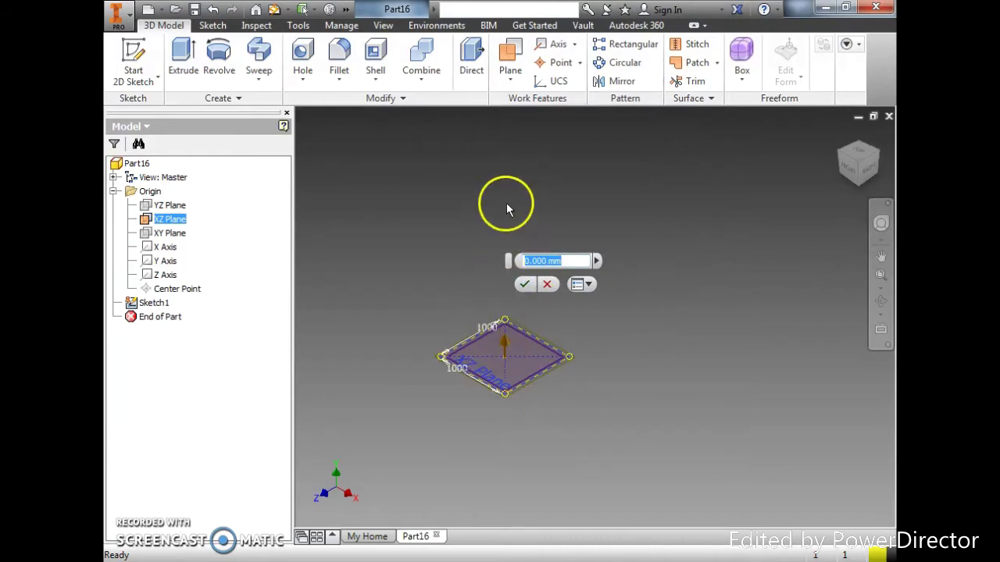
click(516, 261)
text(5)
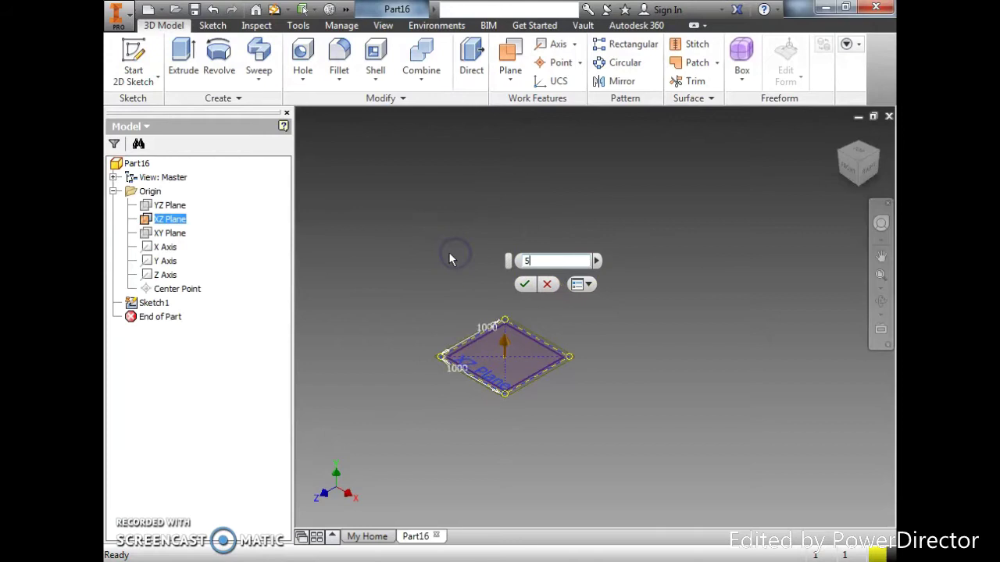
text(00)
click(524, 284)
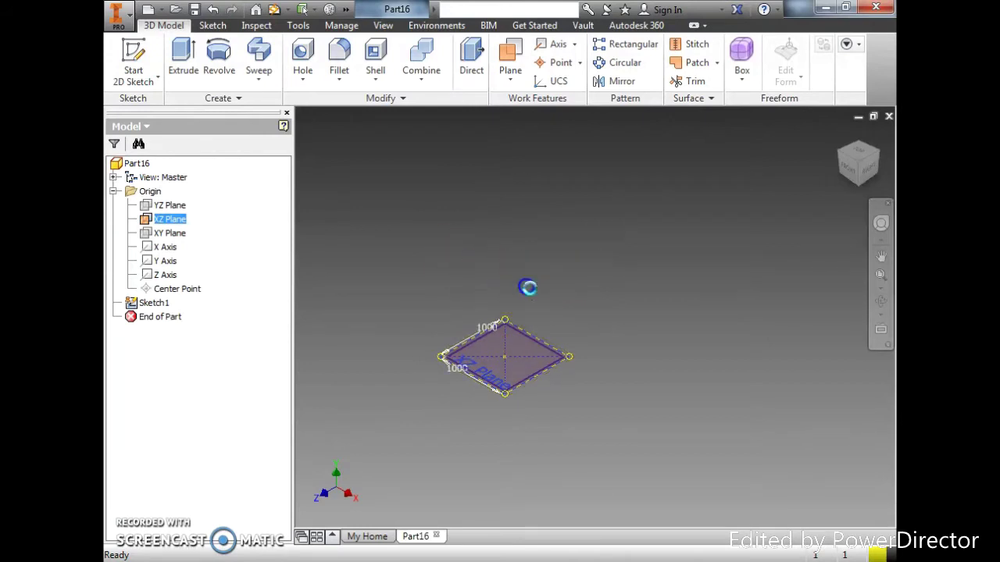
click(881, 275)
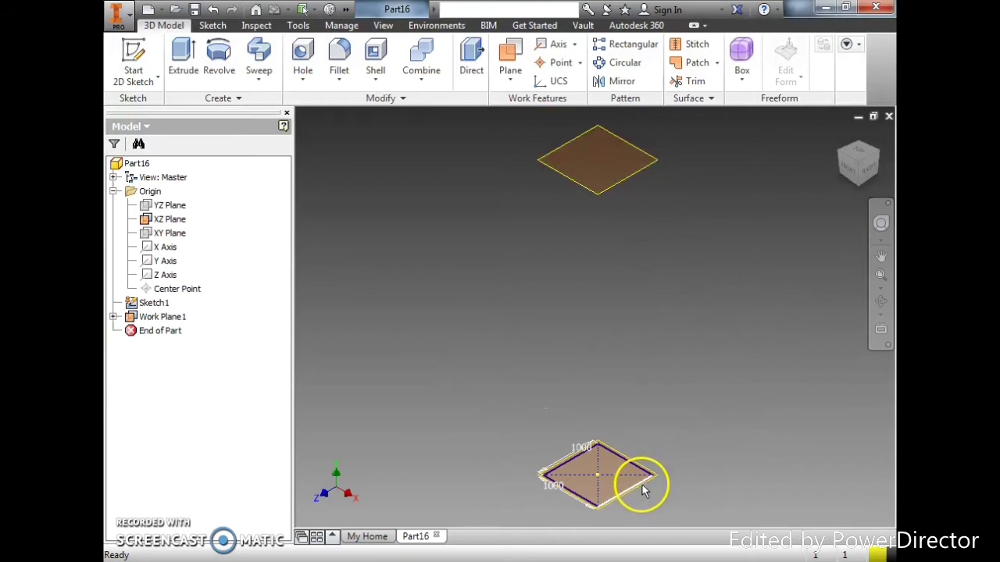
click(305, 28)
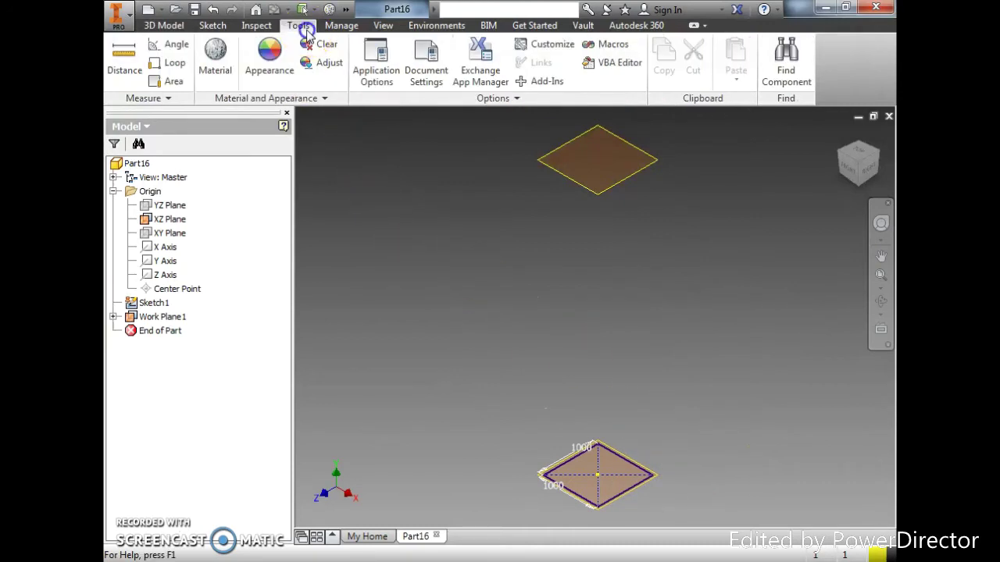
click(131, 76)
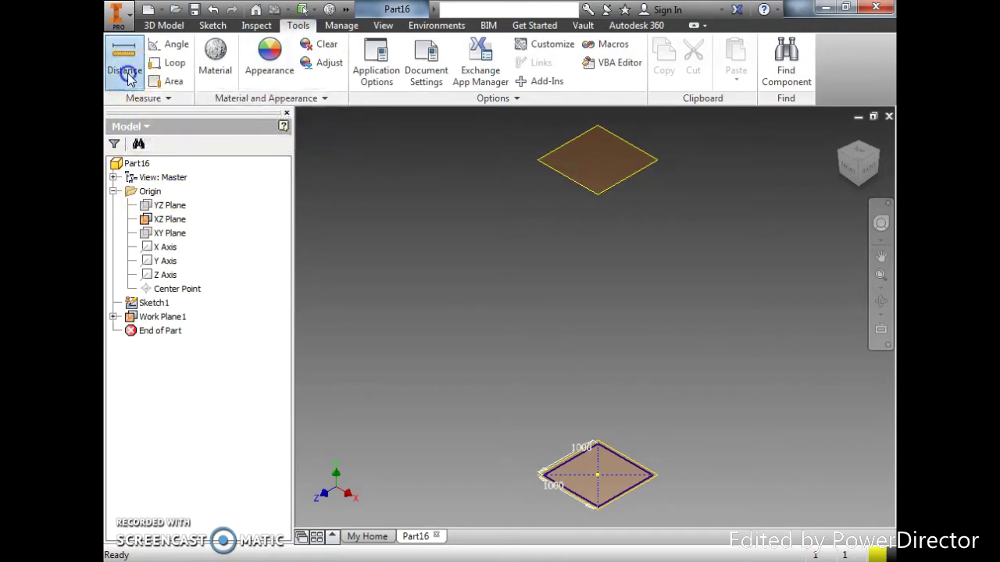
click(642, 177)
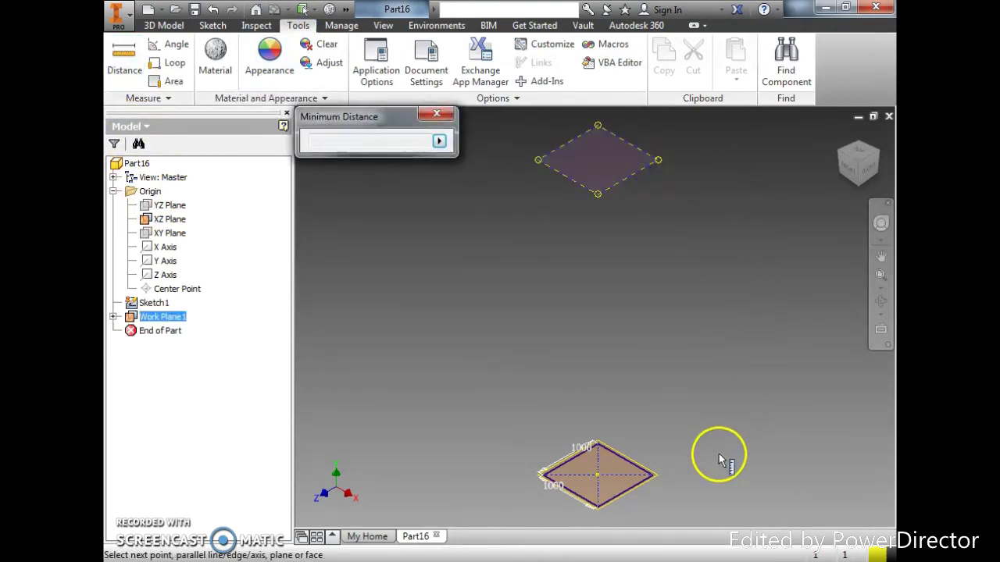
click(640, 488)
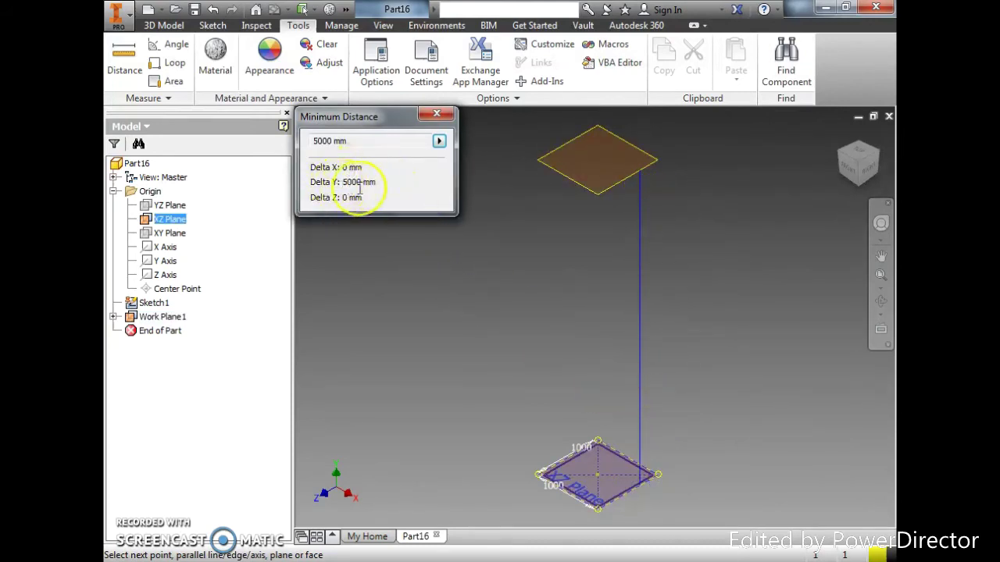
click(434, 115)
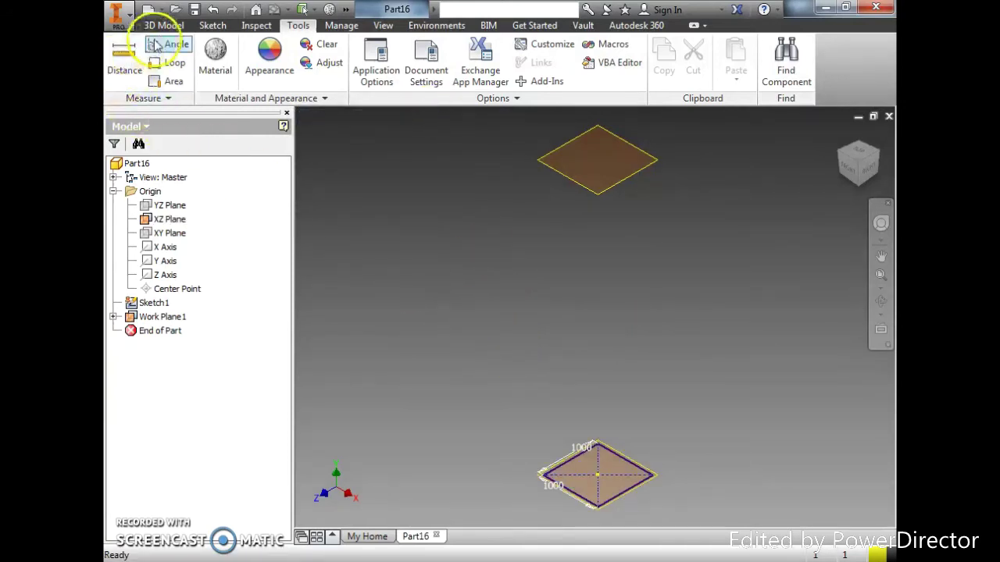
Step: Choose Start 2D Sketch from the 3D Model tab's sketch dropdown
click(211, 26)
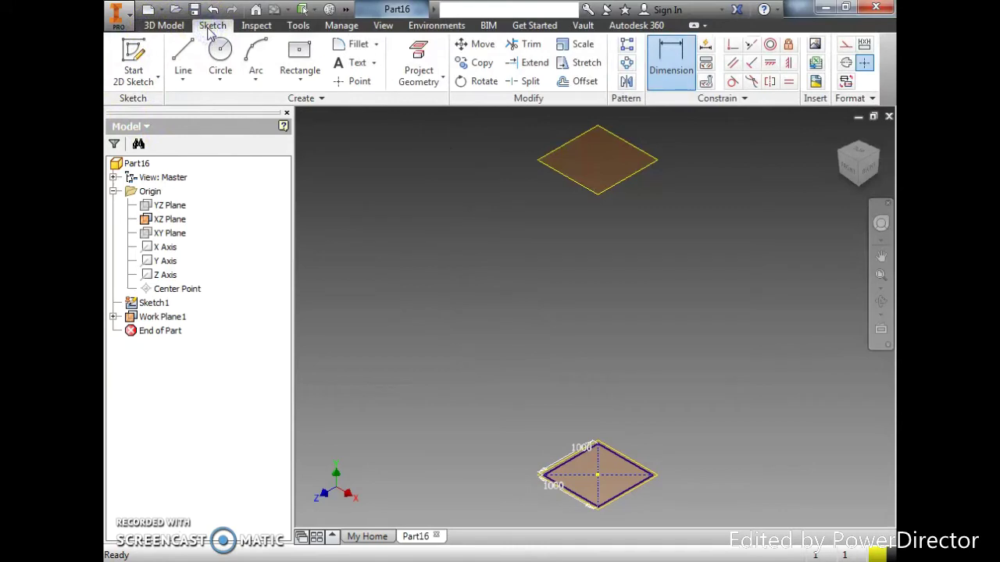
click(165, 26)
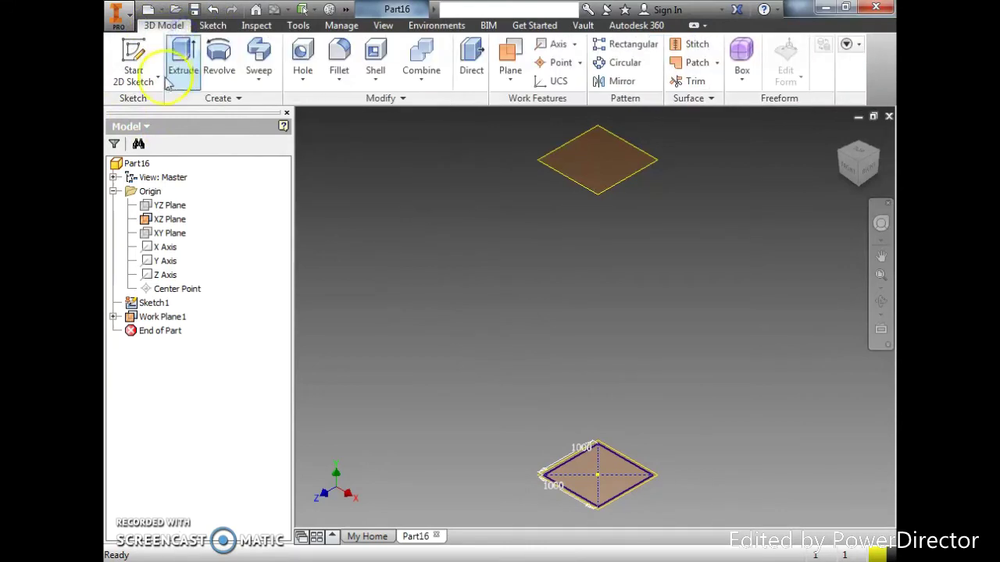
click(155, 82)
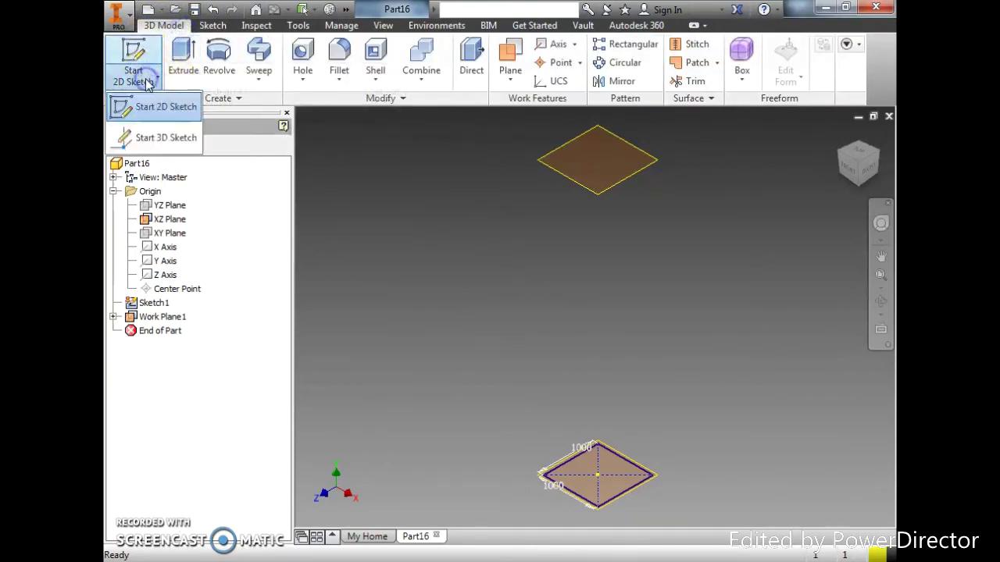
click(164, 109)
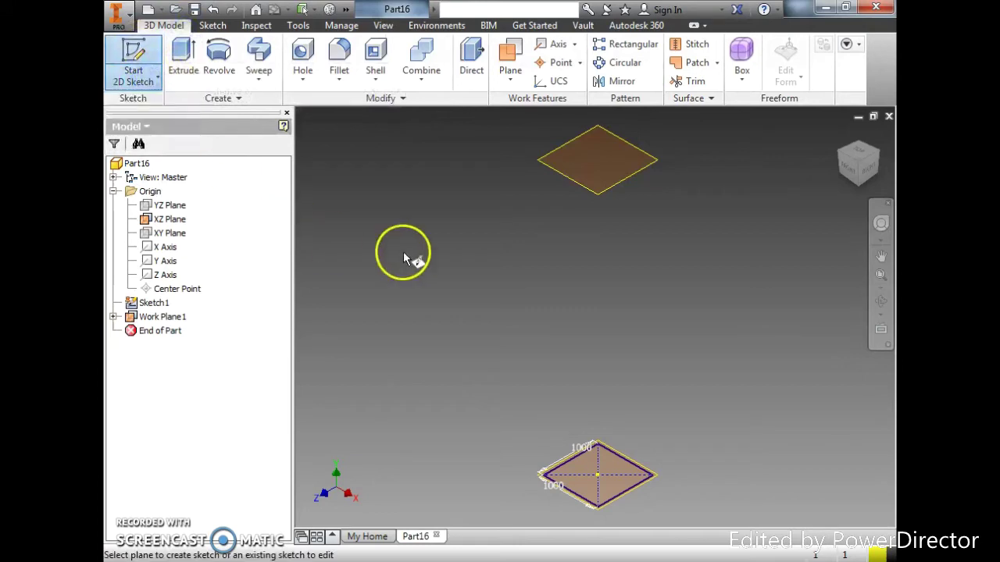
Step: On Work Plane1, draw a center rectangle centred on the sketch origin
click(566, 173)
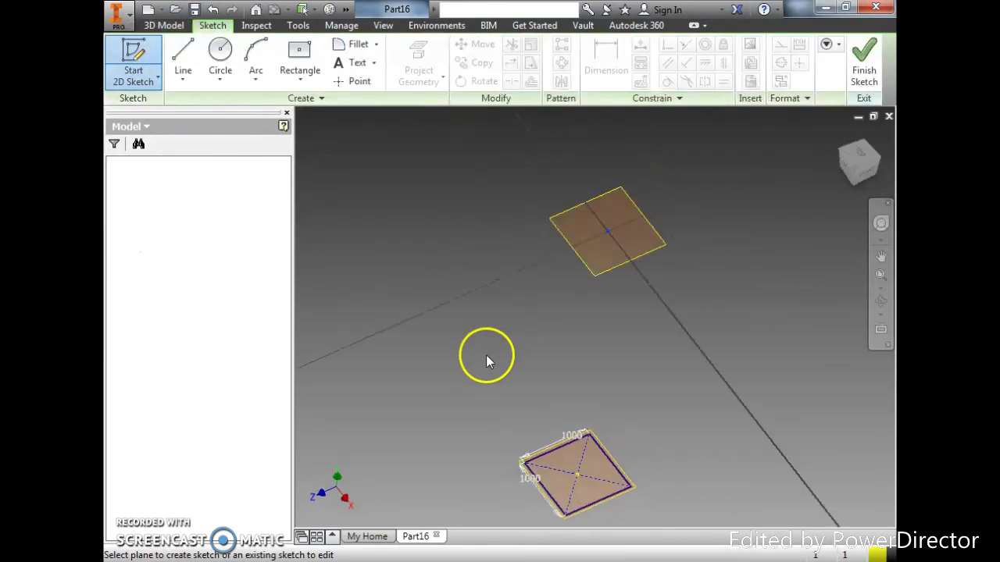
click(305, 56)
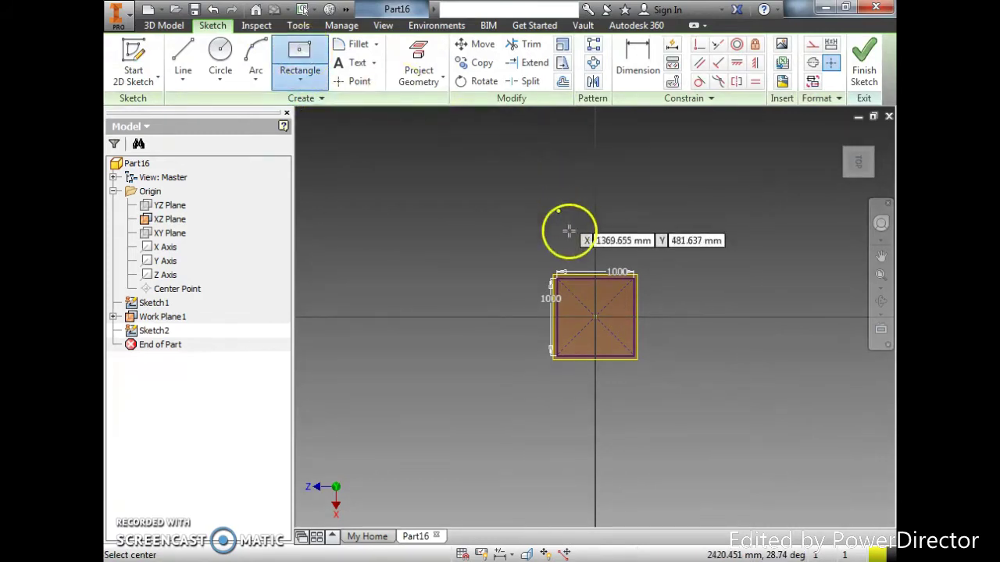
click(597, 315)
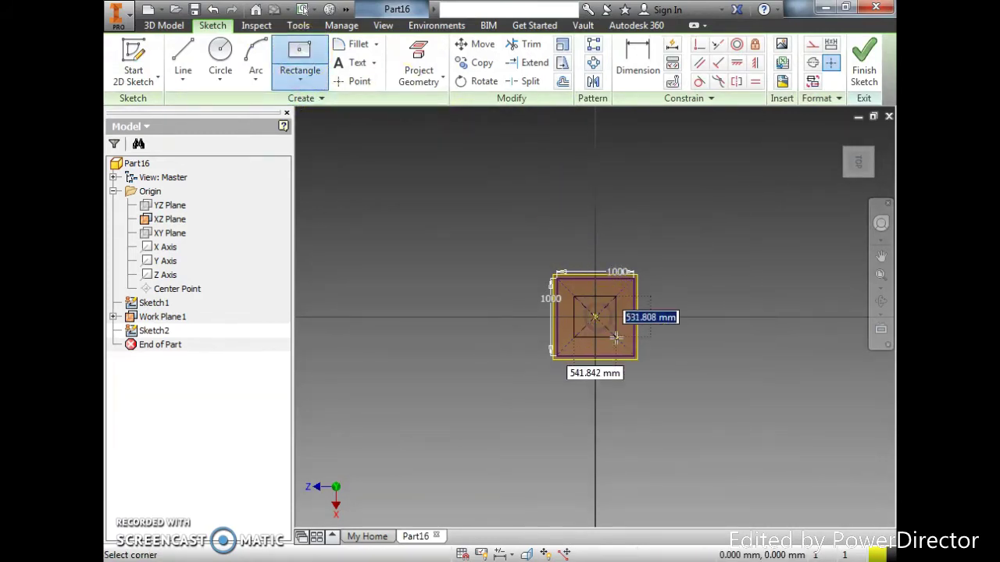
click(616, 337)
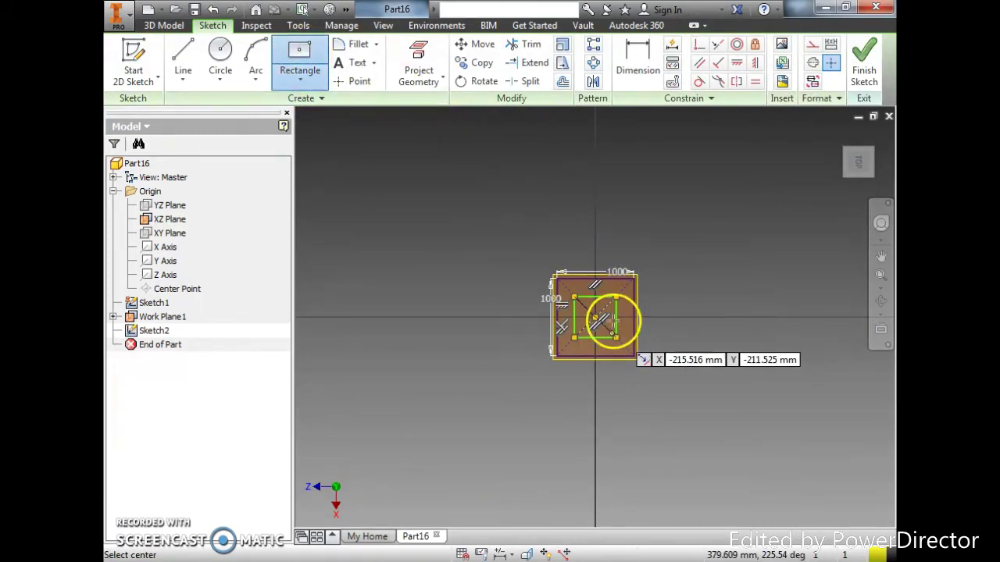
Step: Dimension the inner square to 500 × 500 mm and finish the sketch
click(648, 74)
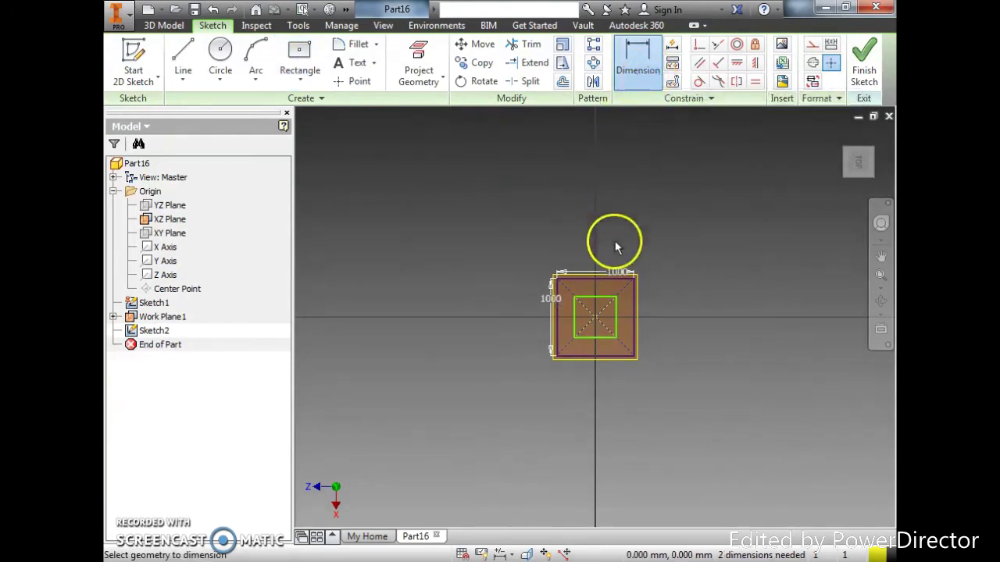
click(574, 318)
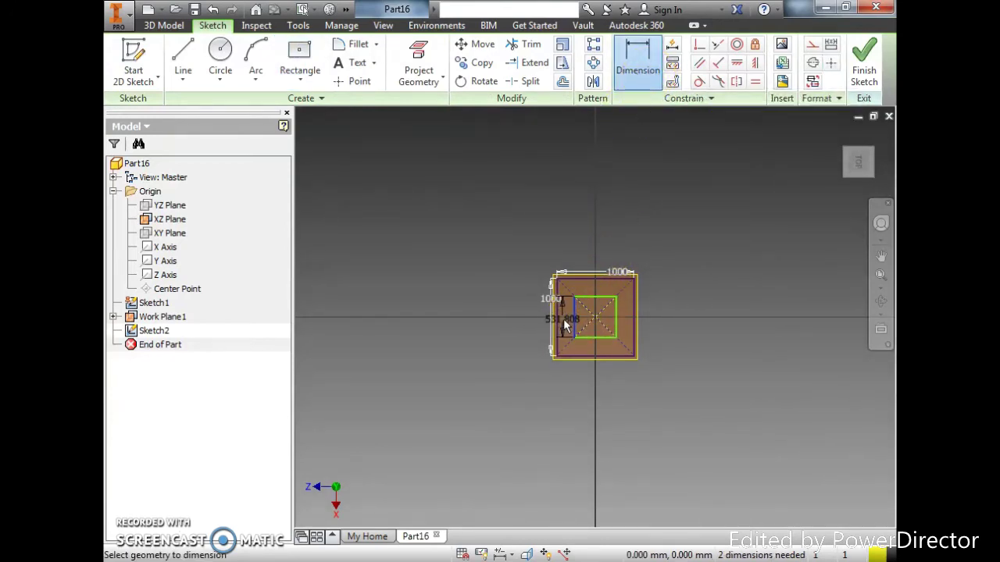
scroll(557, 317, up, 4)
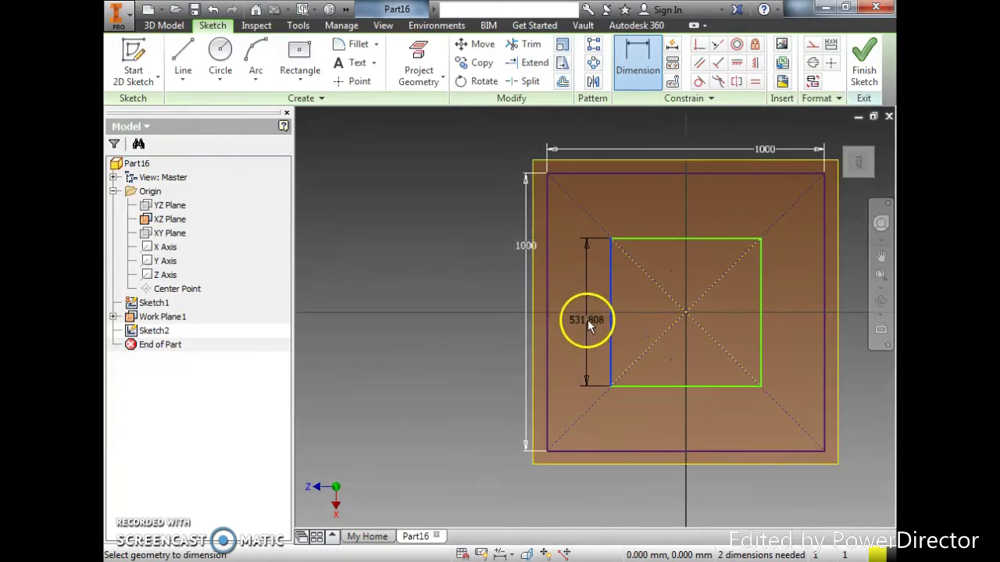
click(588, 322)
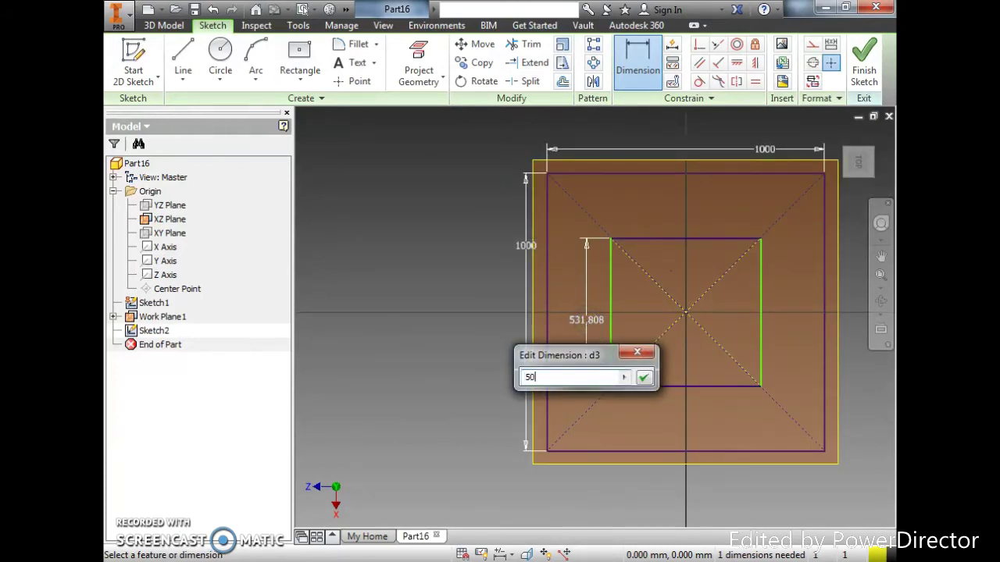
text(500)
key(Return)
click(646, 248)
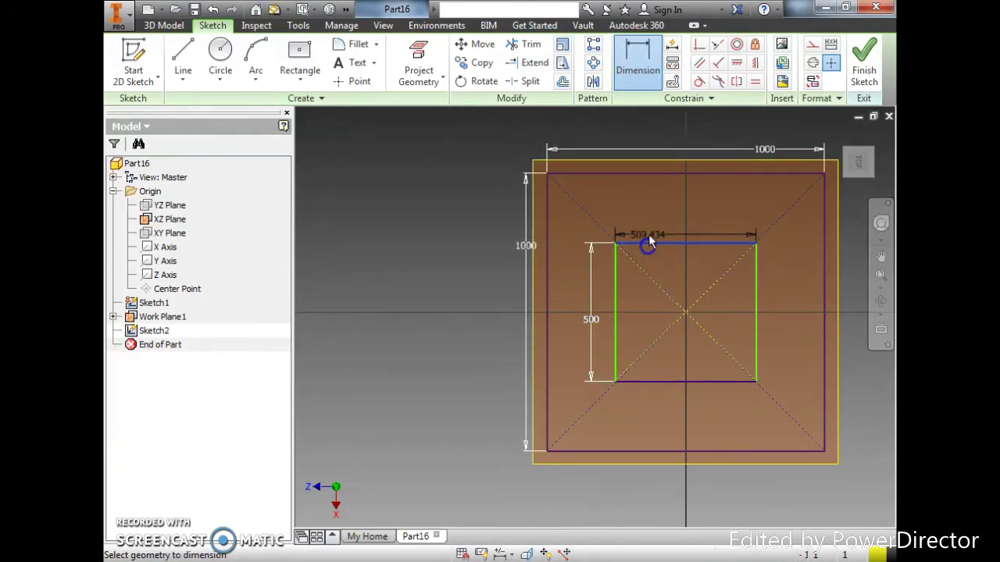
click(650, 222)
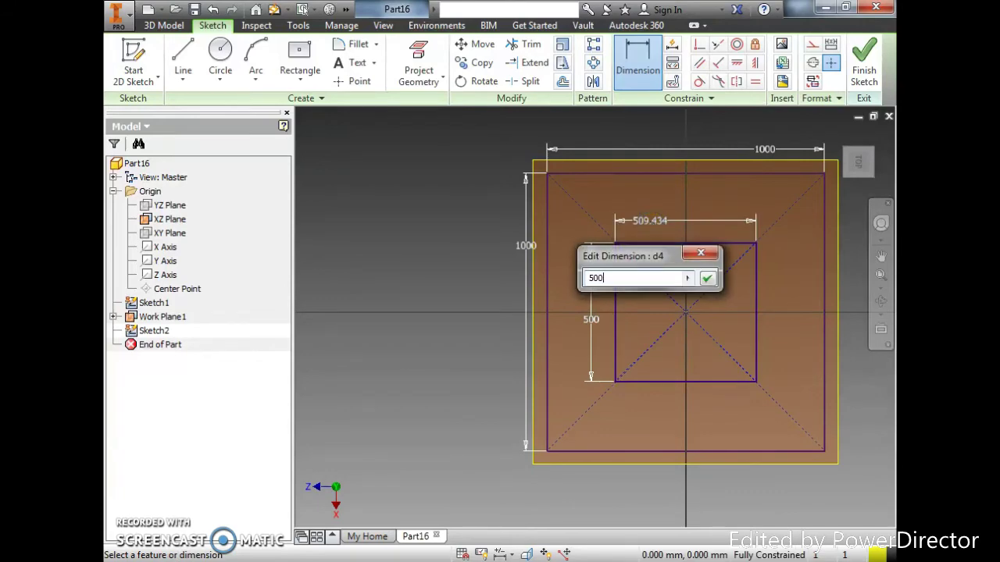
key(Return)
click(867, 64)
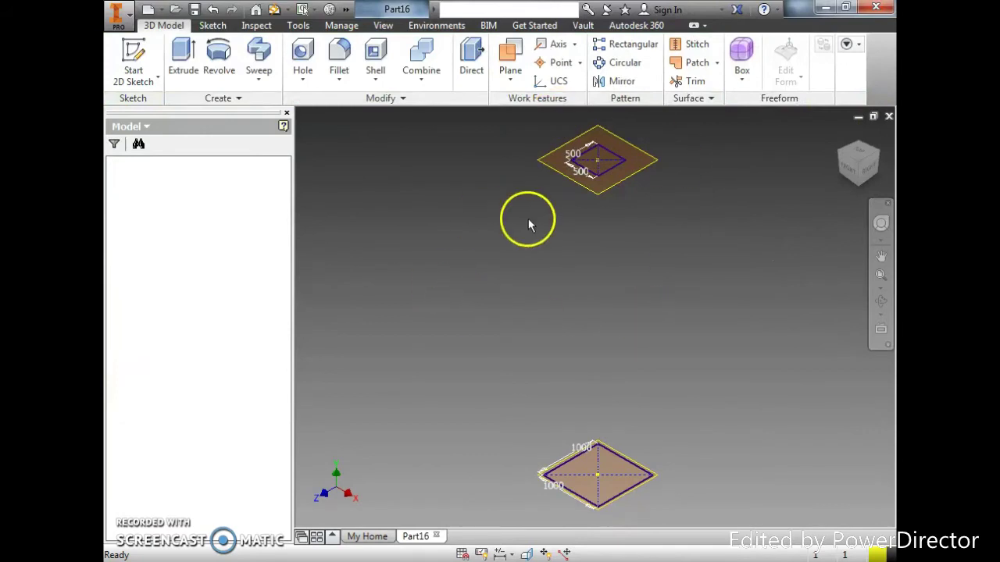
Step: Choose Start 3D Sketch from the sketch type dropdown
click(156, 78)
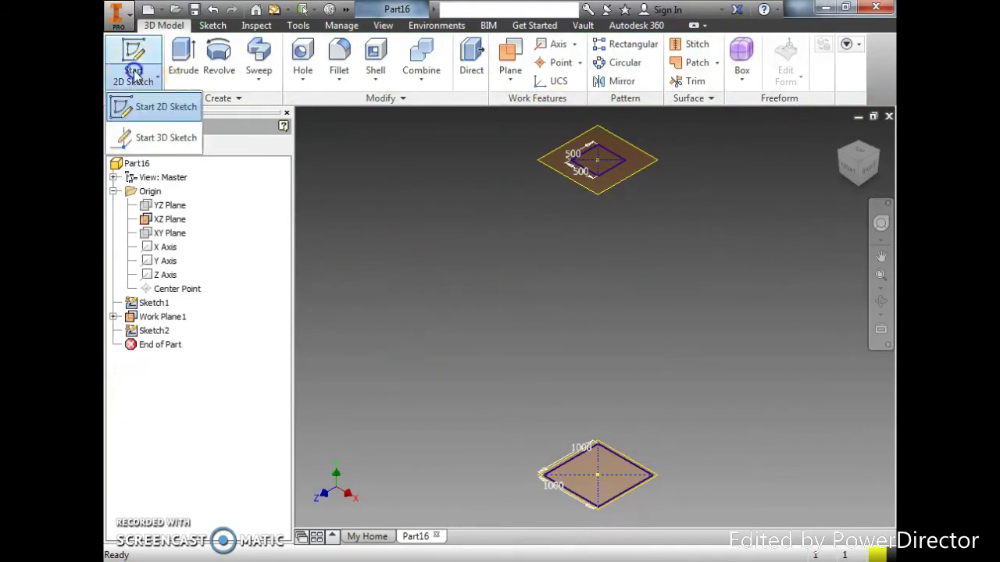
click(182, 137)
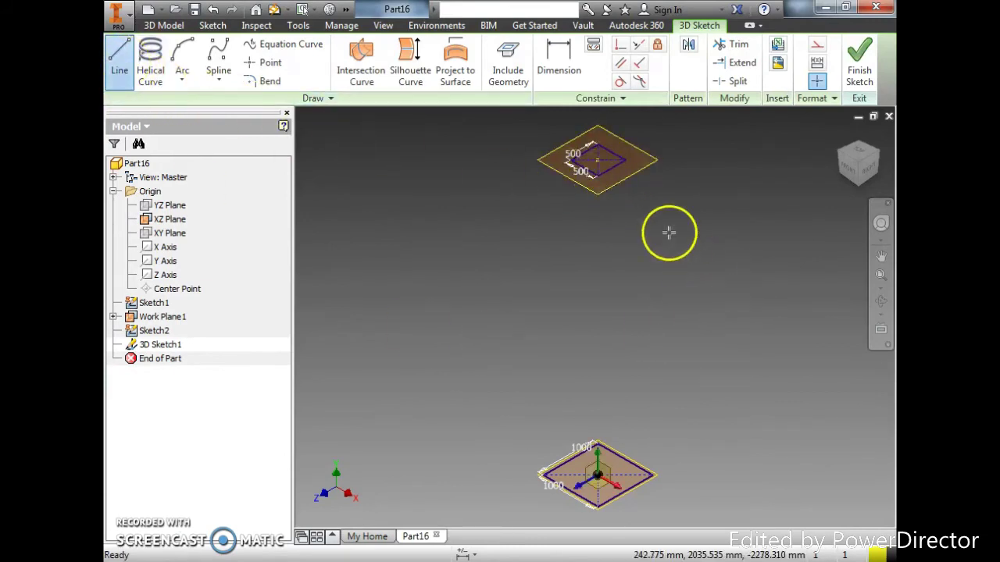
Step: Draw 3D lines from the top square to the base square's front and right corners
click(598, 173)
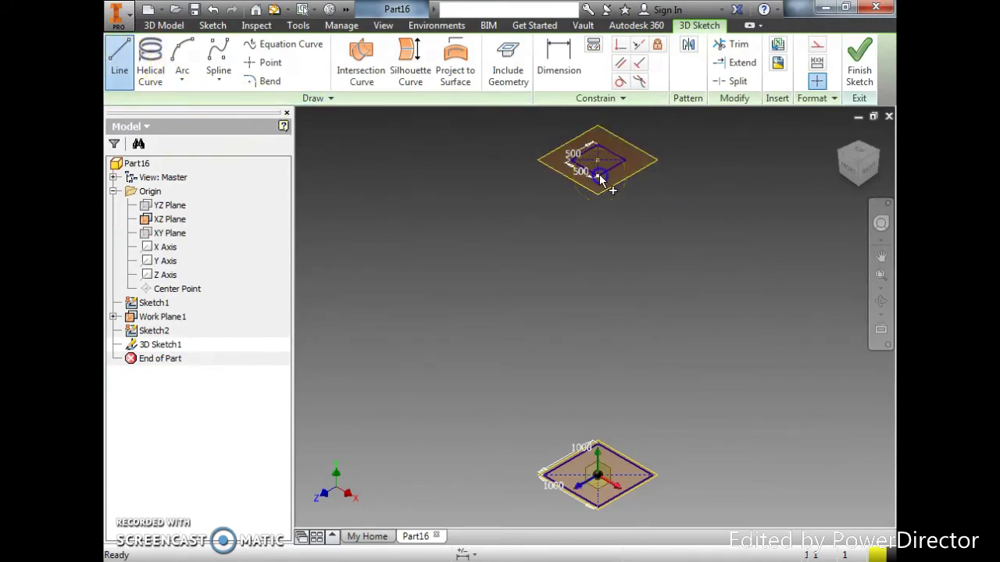
click(598, 507)
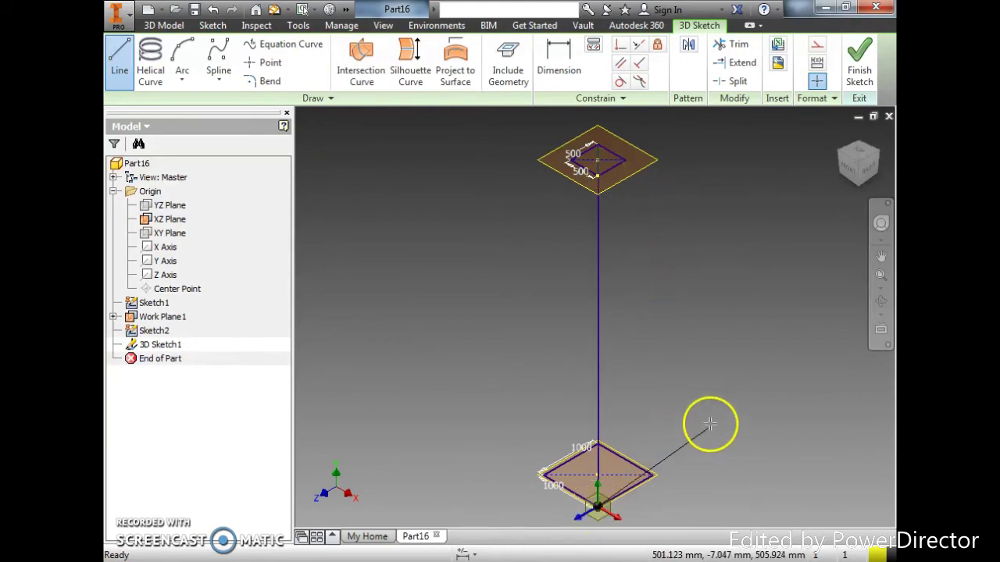
mouse_move(710, 424)
shift+middle_down()
mouse_move(676, 412)
mouse_move(650, 428)
shift+middle_up()
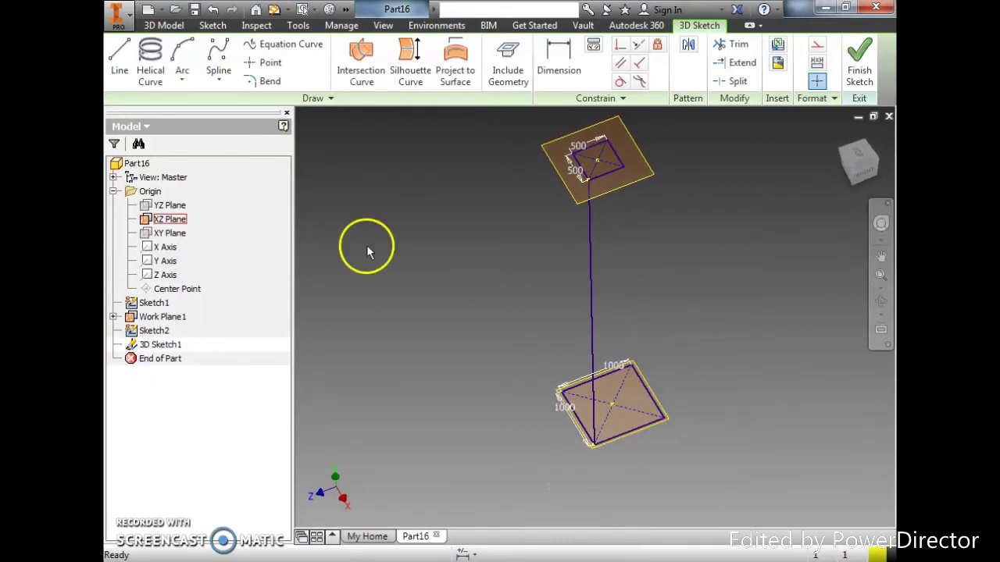
click(117, 71)
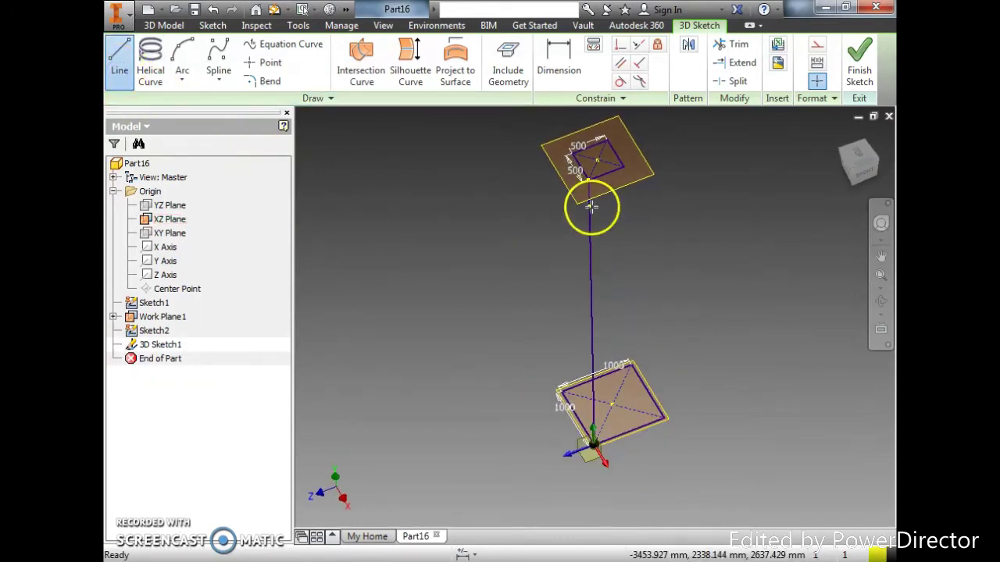
click(622, 167)
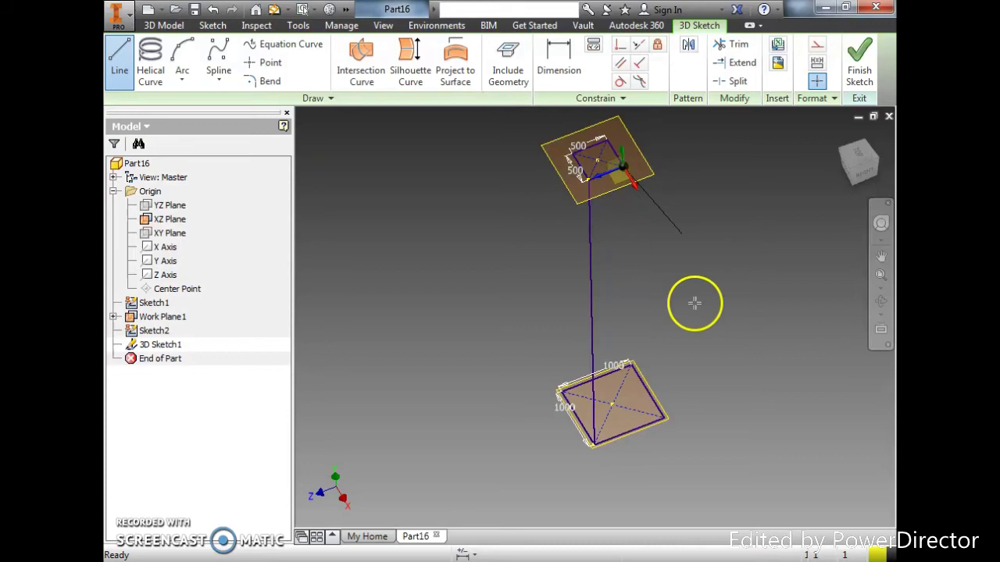
click(663, 418)
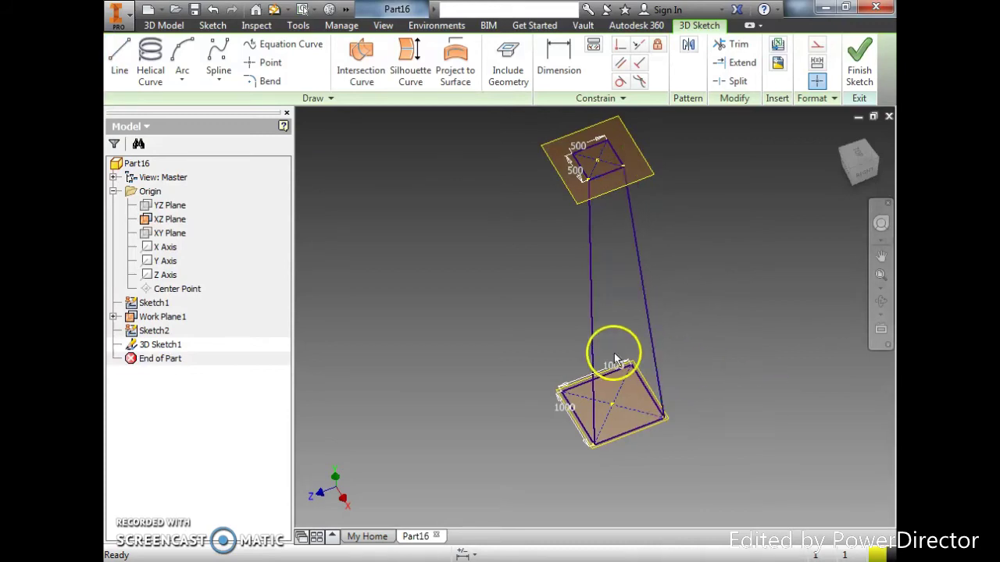
click(120, 64)
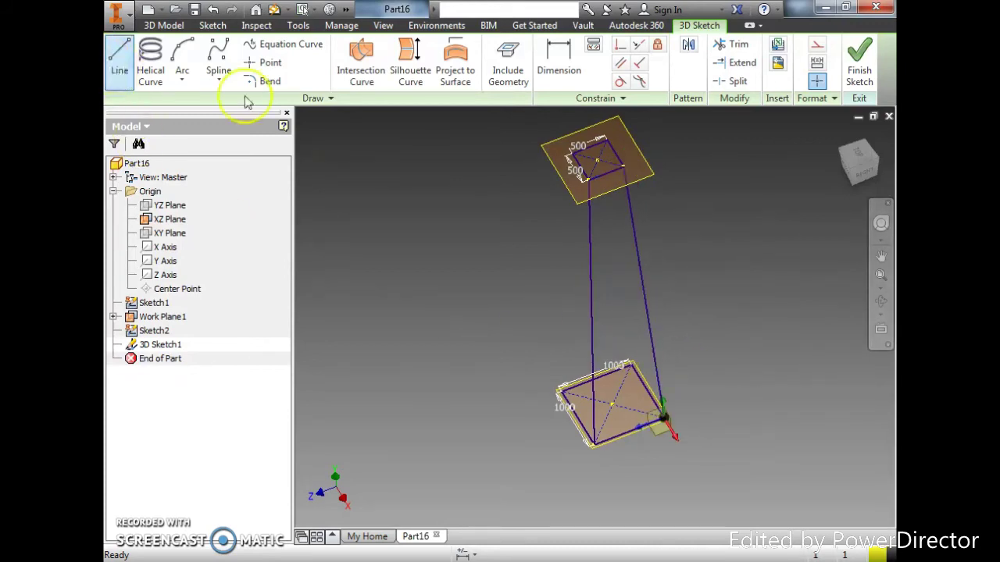
Step: Draw the remaining two 3D lines joining the top square to the base square's left and last corners
click(571, 157)
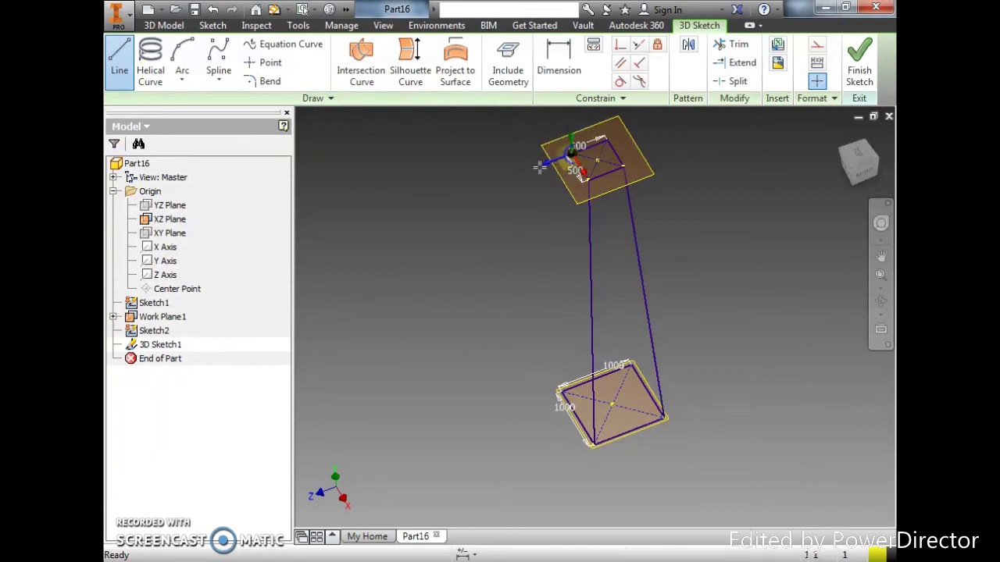
click(564, 392)
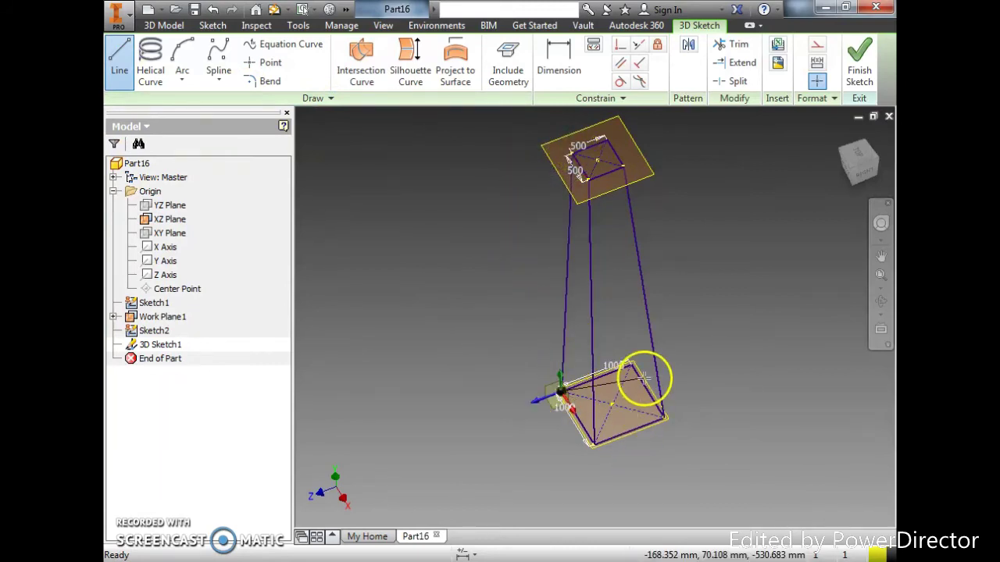
key(Escape)
key(l)
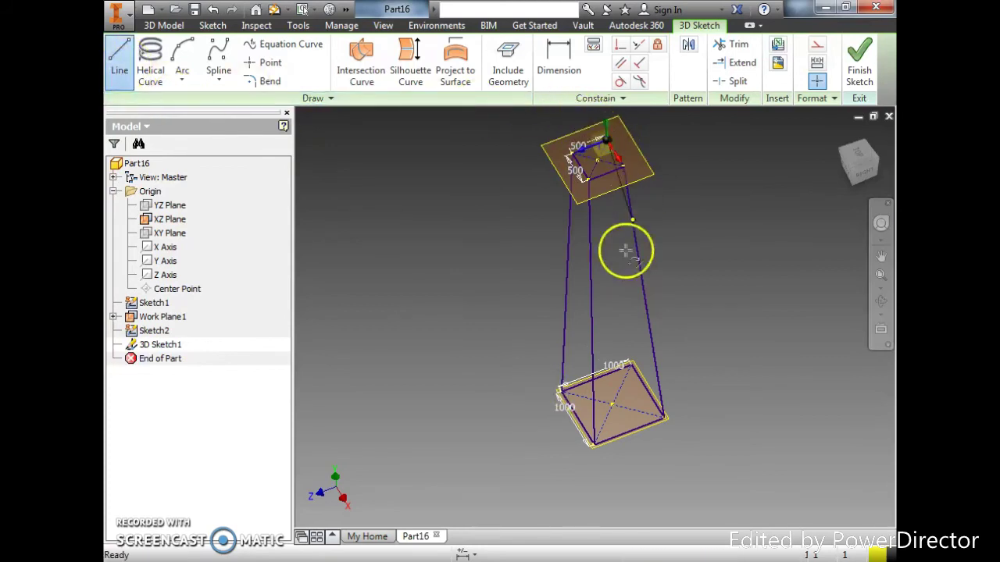
click(631, 367)
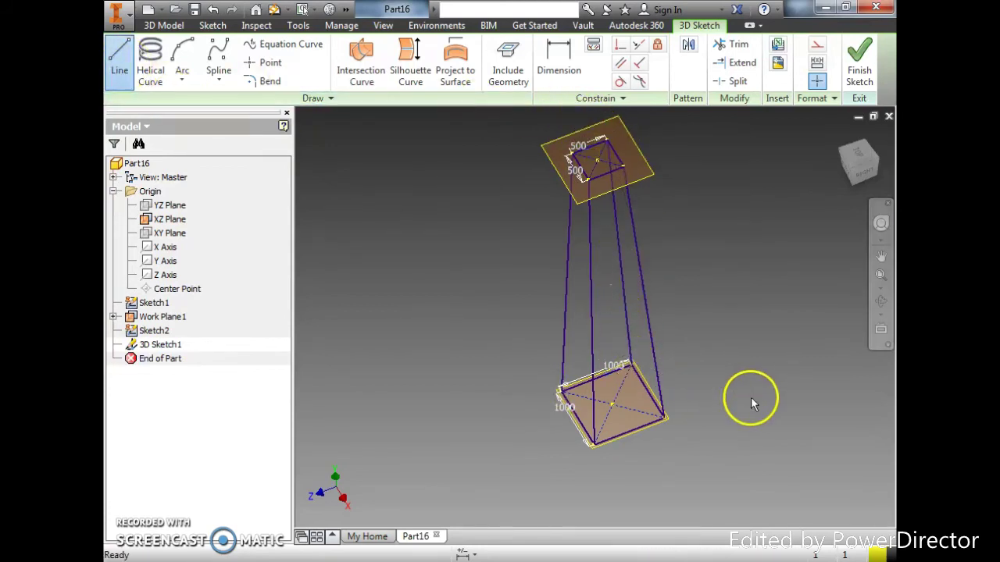
key(Escape)
mouse_move(715, 366)
shift+middle_down()
mouse_move(719, 324)
mouse_move(748, 296)
mouse_move(747, 274)
mouse_move(718, 274)
mouse_move(754, 289)
mouse_move(754, 344)
mouse_move(743, 341)
mouse_move(758, 345)
shift+middle_up()
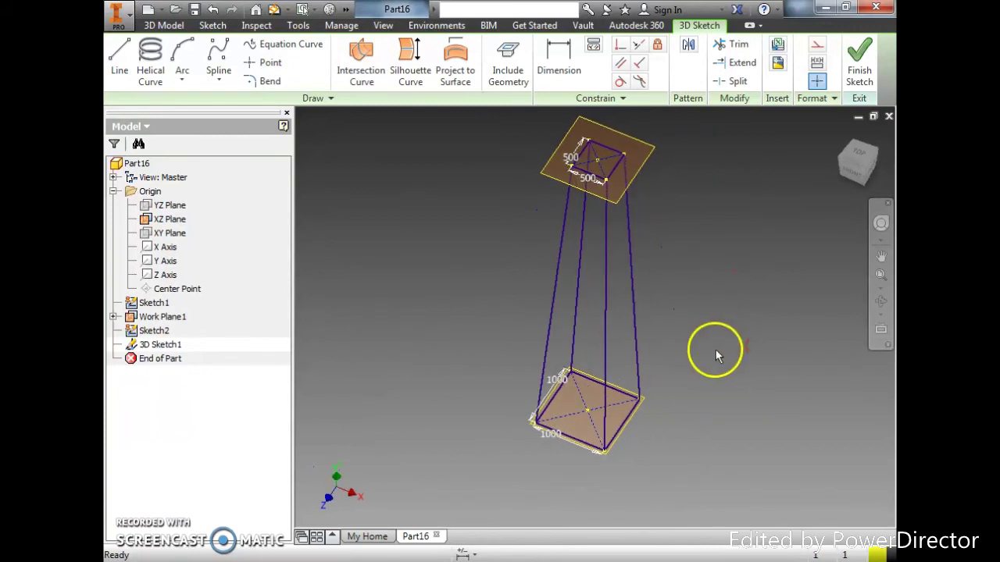
Step: Finish 3D Sketch1 and return to a standard isometric view of the tower frame
click(859, 59)
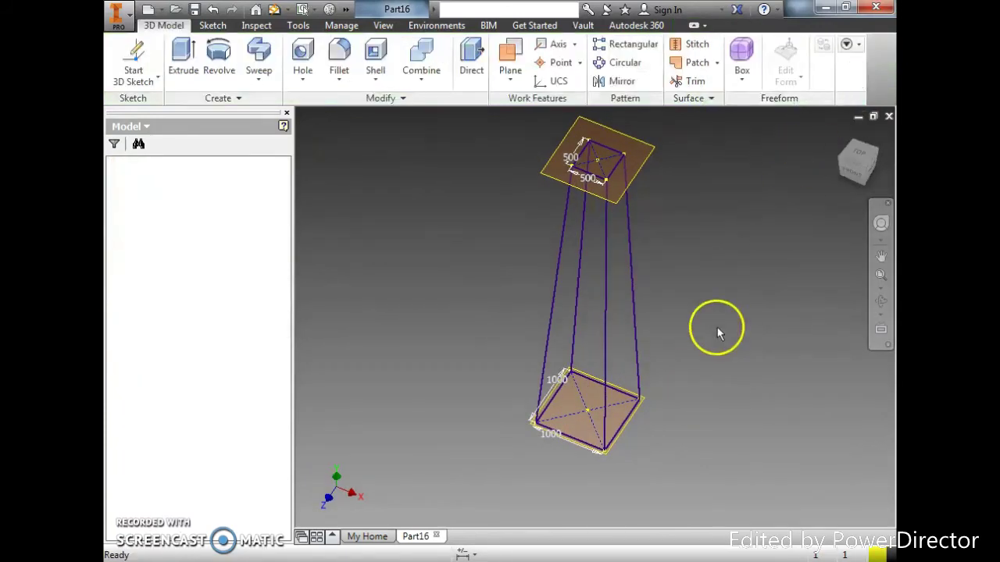
mouse_move(718, 331)
shift+middle_down()
mouse_move(683, 325)
mouse_move(701, 323)
mouse_move(692, 317)
mouse_move(687, 328)
shift+middle_up()
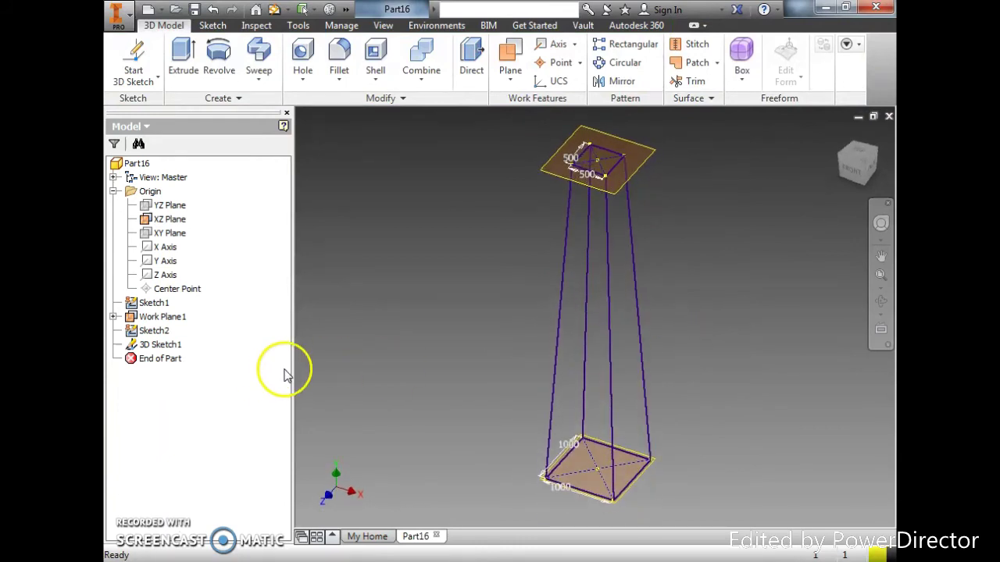
click(866, 161)
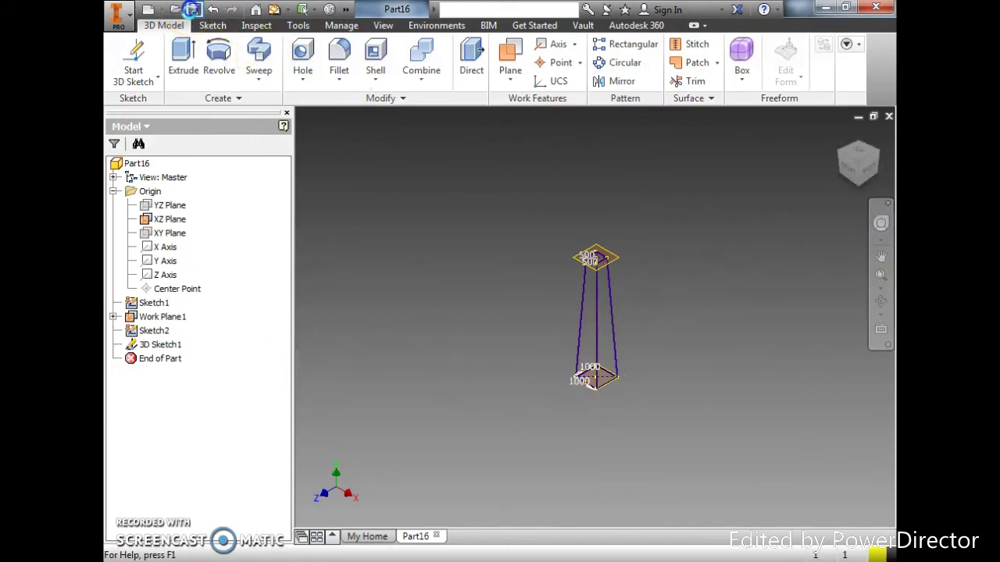
Step: Save the part, entering tower1 as the file name
click(194, 10)
text(t)
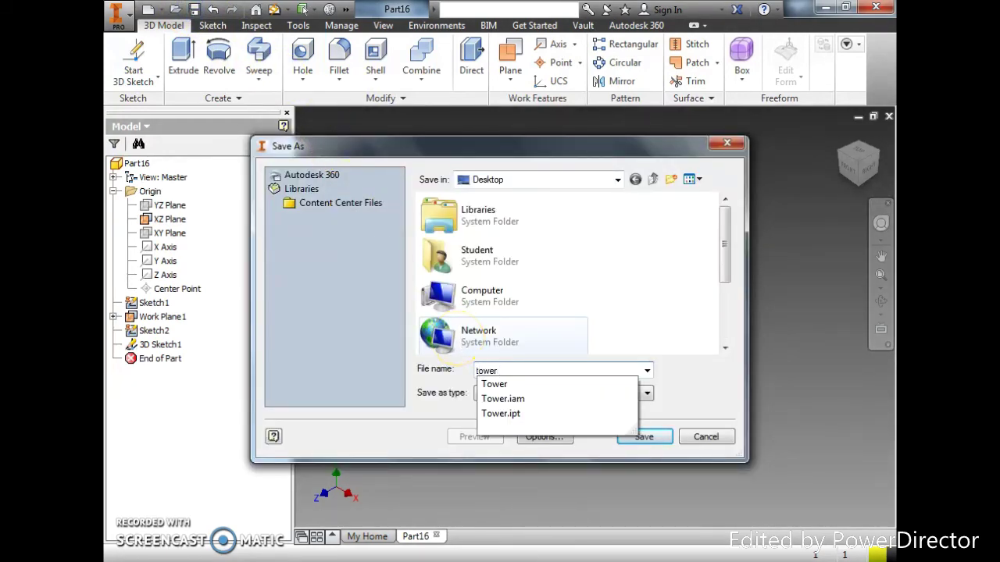
text(ower1)
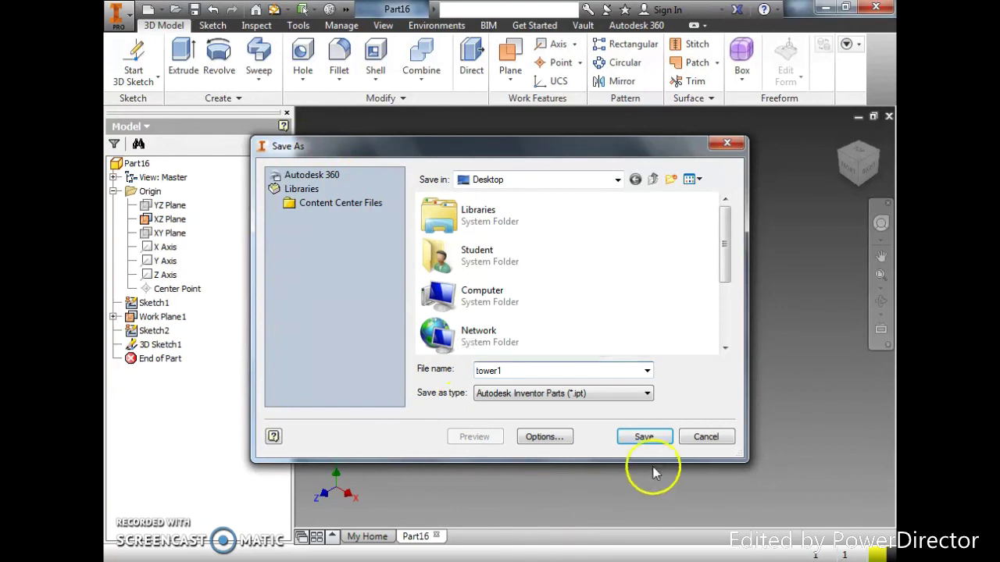